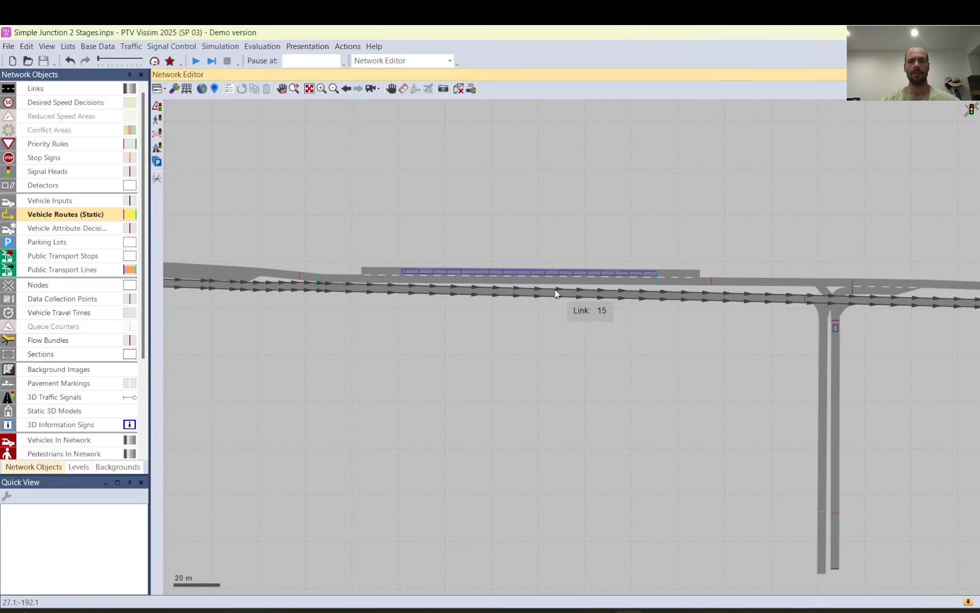
Step: Inspect the vehicle inputs on the western, southern, side-road and eastern approaches of the network
{"action": "scroll", "coordinate": [547, 286], "scroll_direction": "down", "scroll_amount": 3}
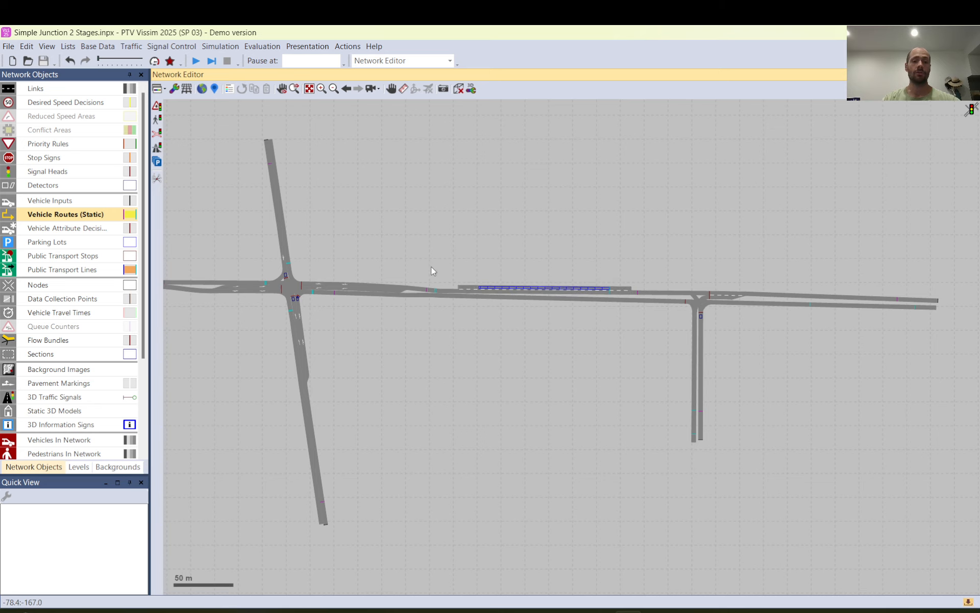
{"action": "scroll", "coordinate": [431, 267], "scroll_direction": "down", "scroll_amount": 2}
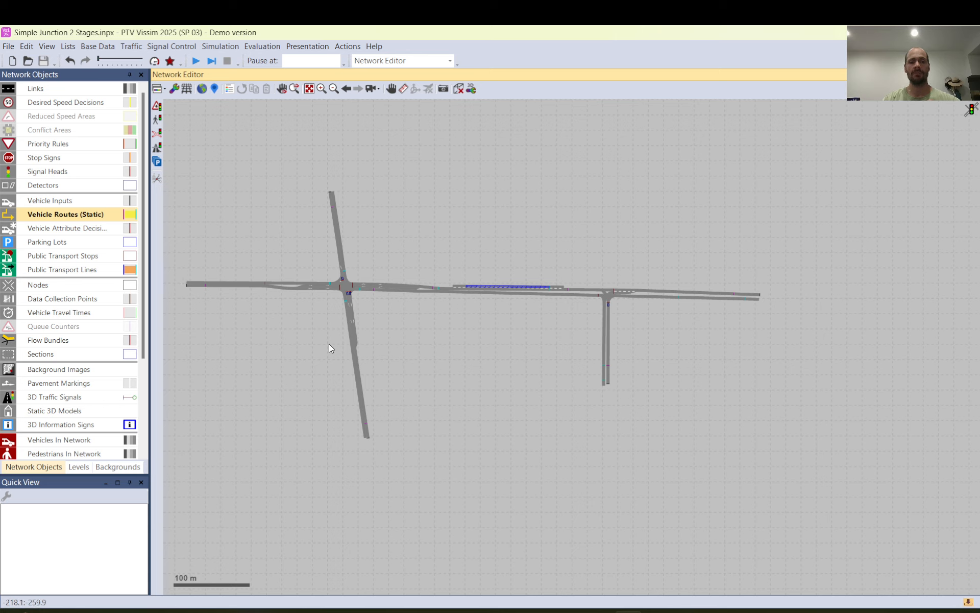
{"action": "left_click", "coordinate": [186, 287]}
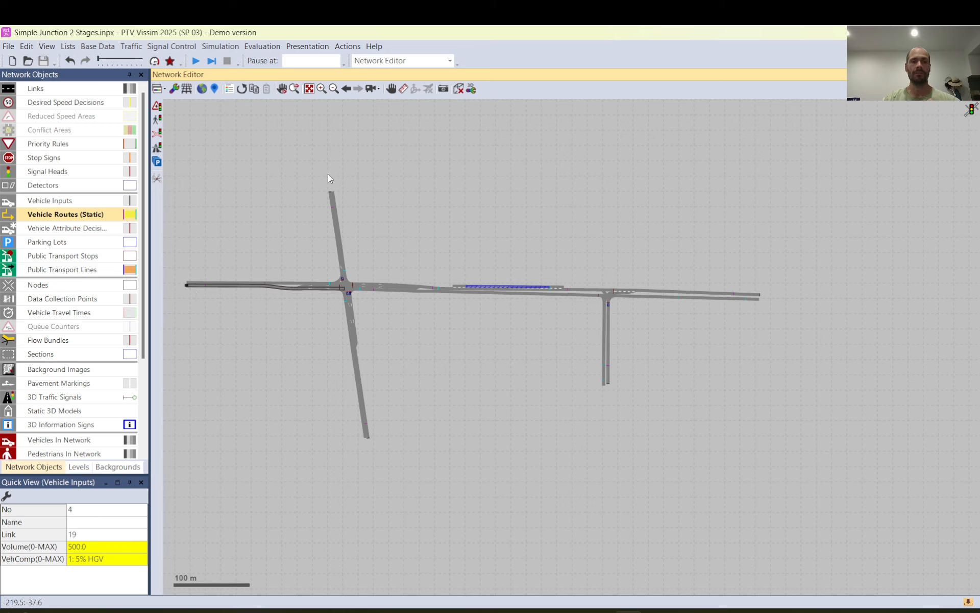
{"action": "left_click", "coordinate": [369, 442]}
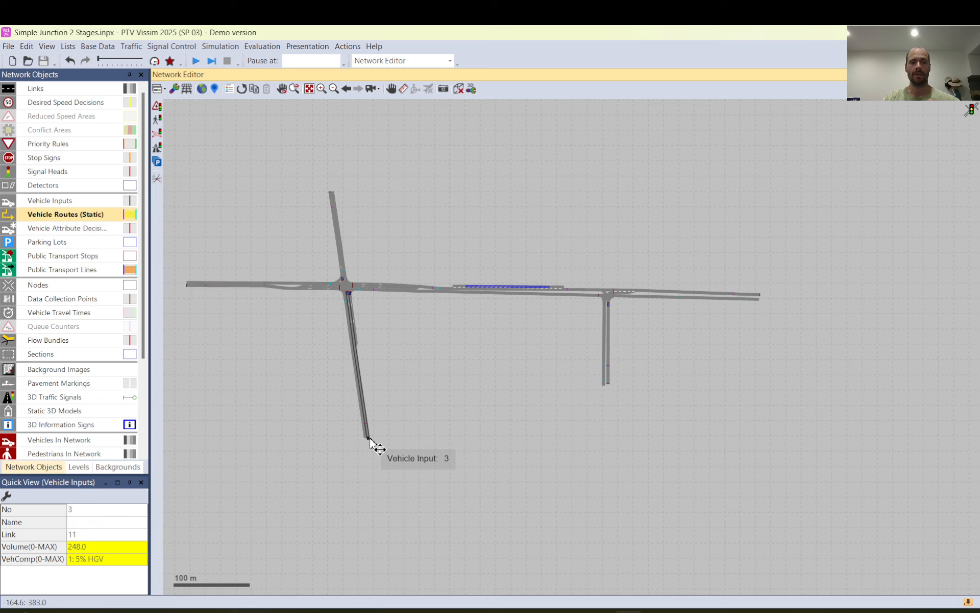
{"action": "left_click", "coordinate": [615, 389]}
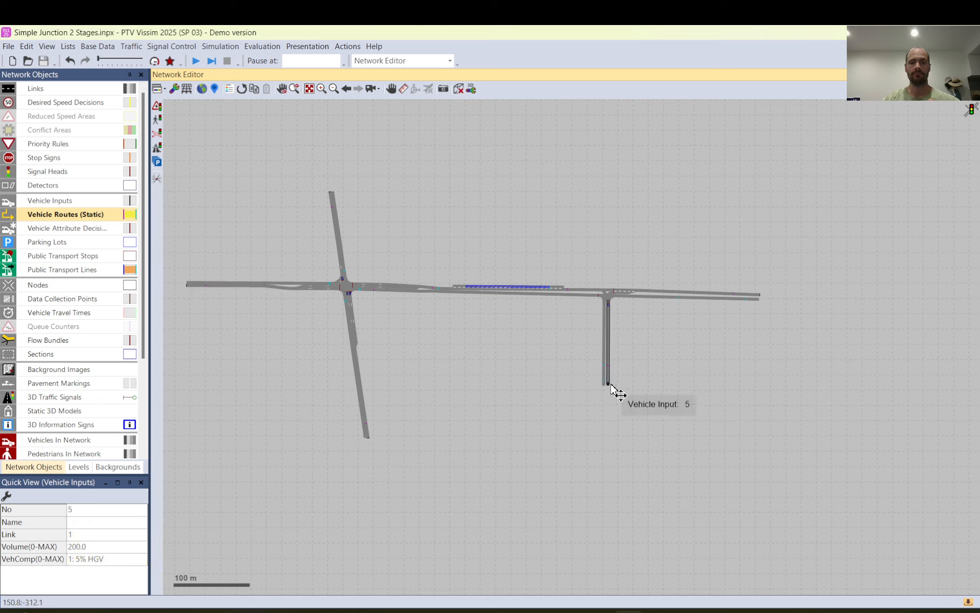
{"action": "left_click", "coordinate": [758, 298]}
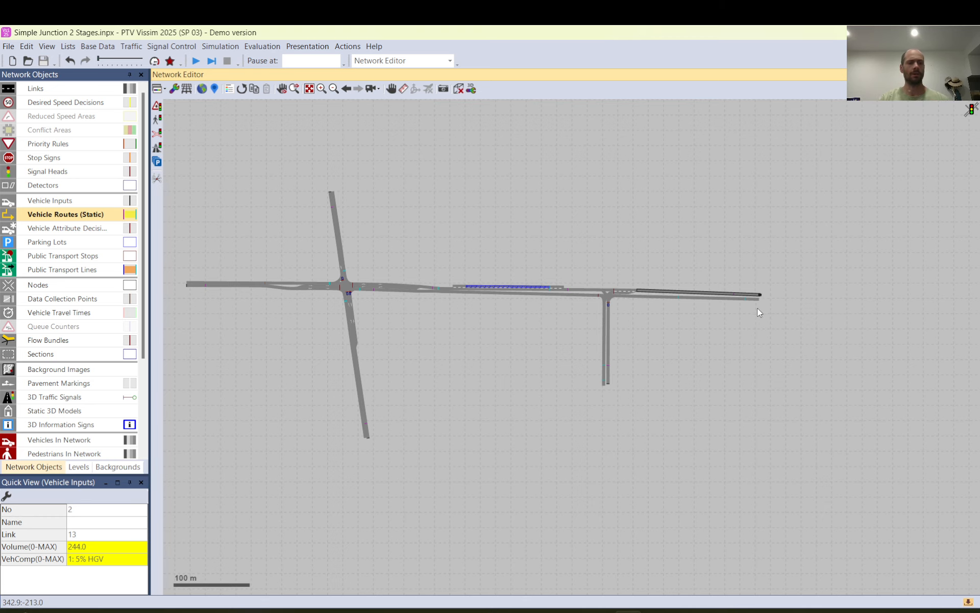
{"action": "scroll", "coordinate": [758, 290], "scroll_direction": "up", "scroll_amount": 2}
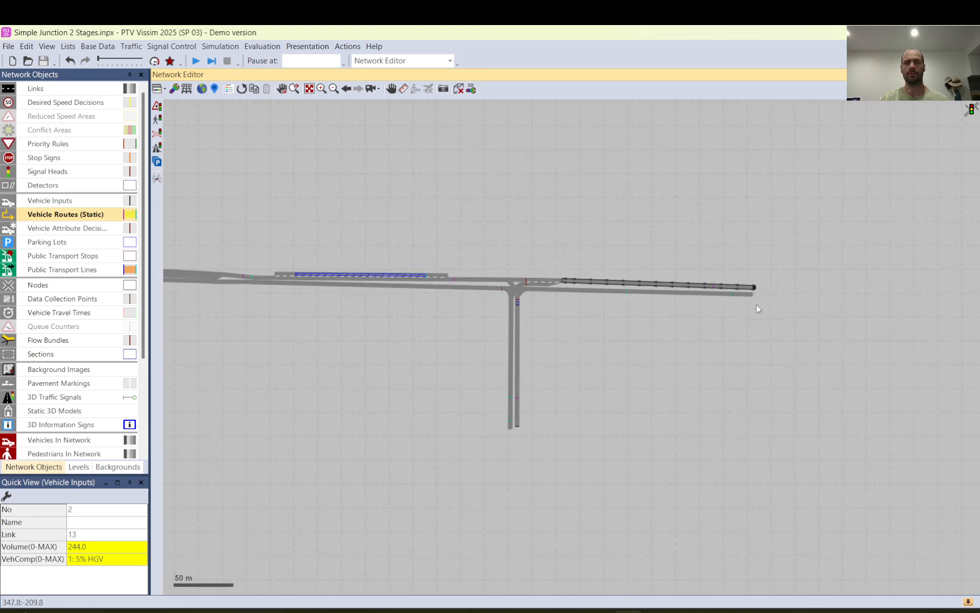
{"action": "left_click", "coordinate": [641, 329]}
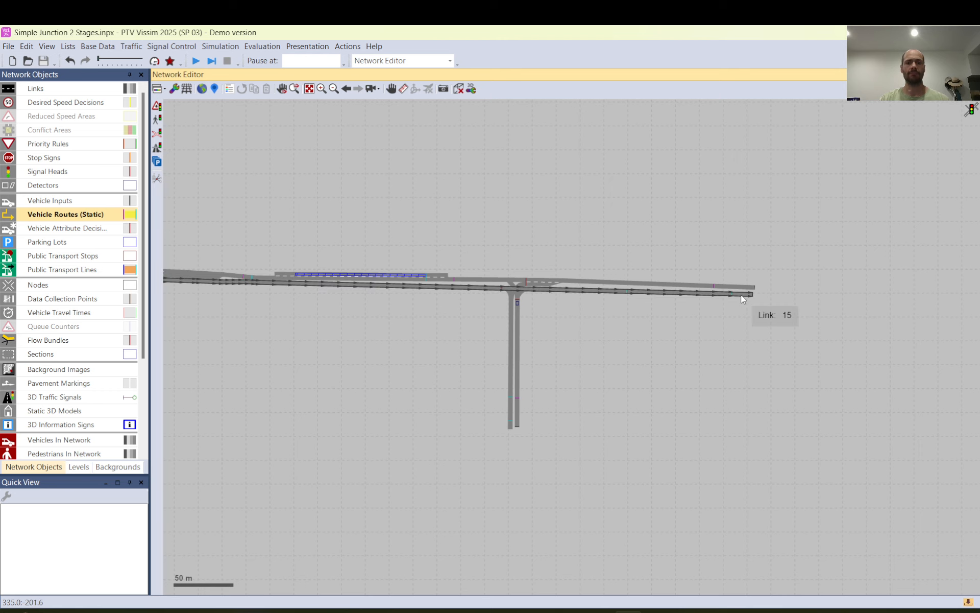
{"action": "scroll", "coordinate": [740, 295], "scroll_direction": "down", "scroll_amount": 2}
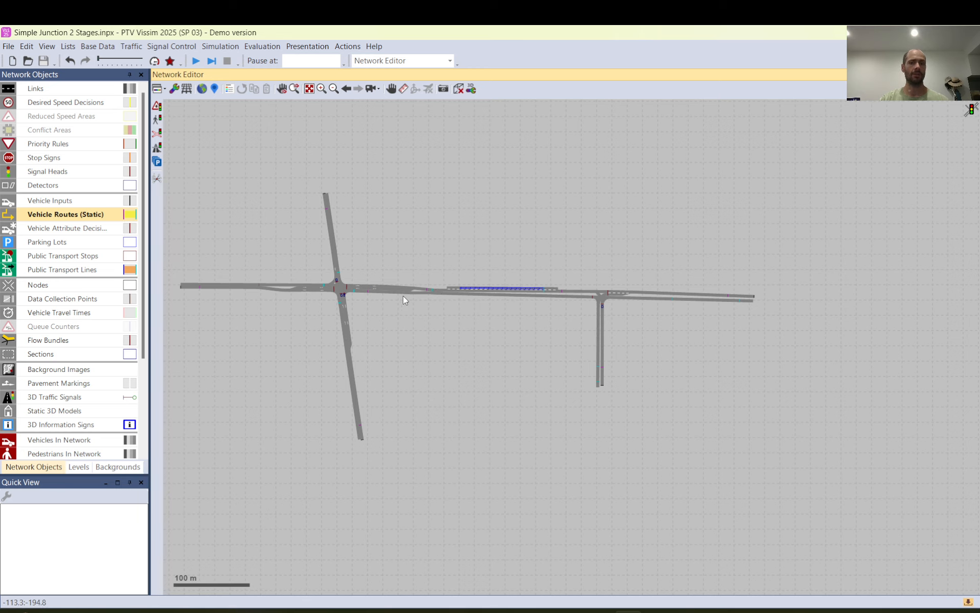
{"action": "scroll", "coordinate": [403, 295], "scroll_direction": "up", "scroll_amount": 2}
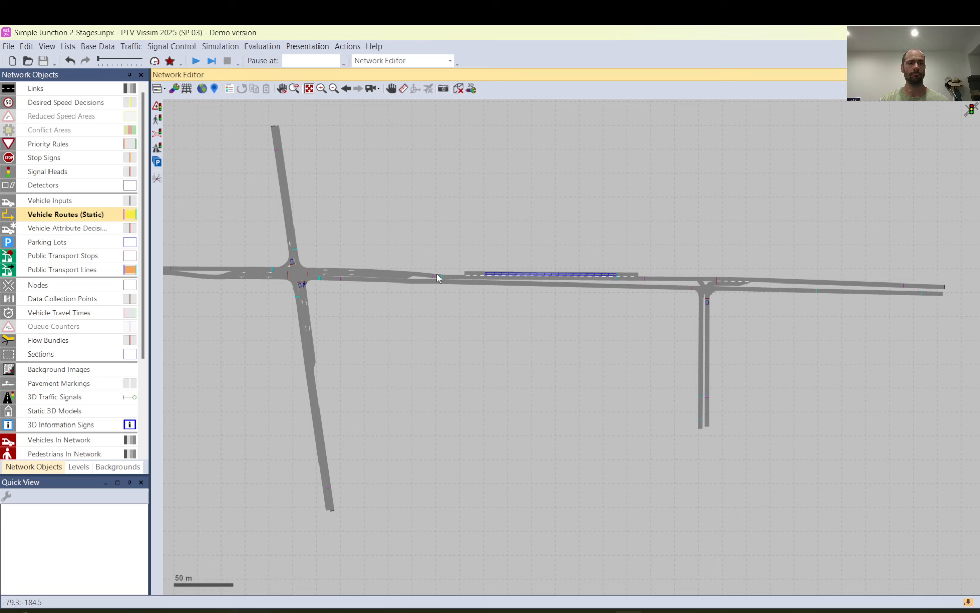
{"action": "scroll", "coordinate": [653, 420], "scroll_direction": "up", "scroll_amount": 1}
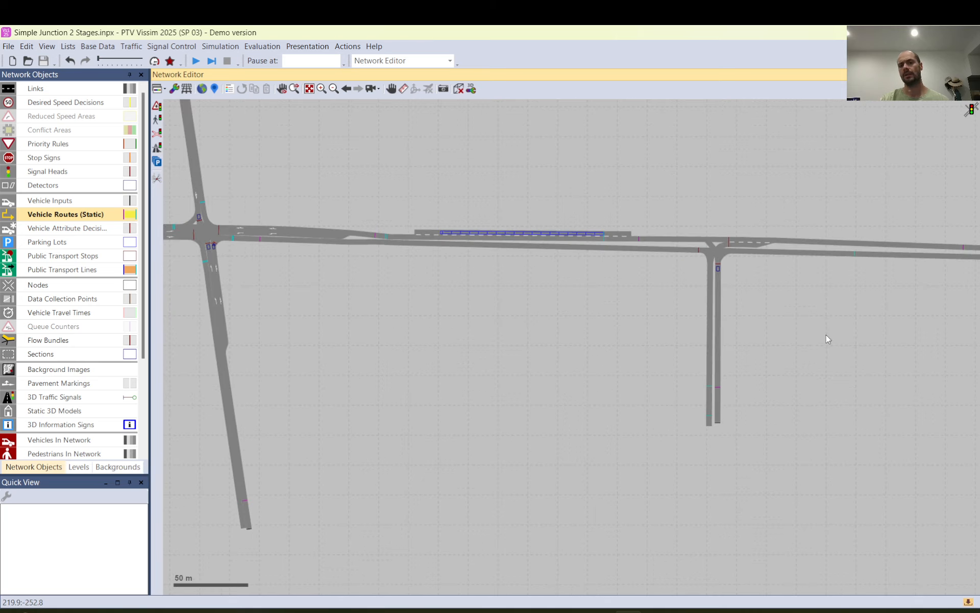
{"action": "scroll", "coordinate": [630, 446], "scroll_direction": "down", "scroll_amount": 2}
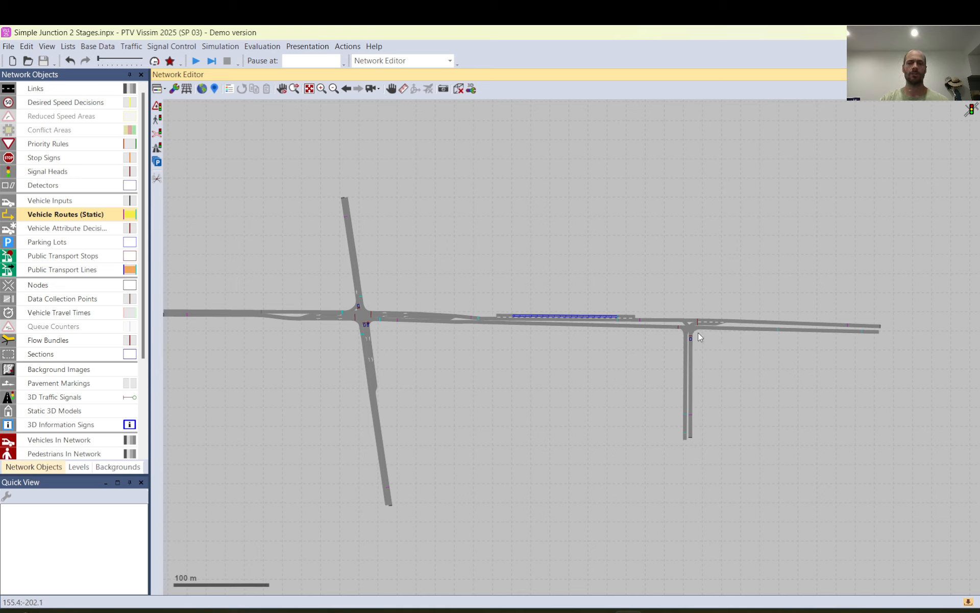
{"action": "scroll", "coordinate": [754, 290], "scroll_direction": "up", "scroll_amount": 1}
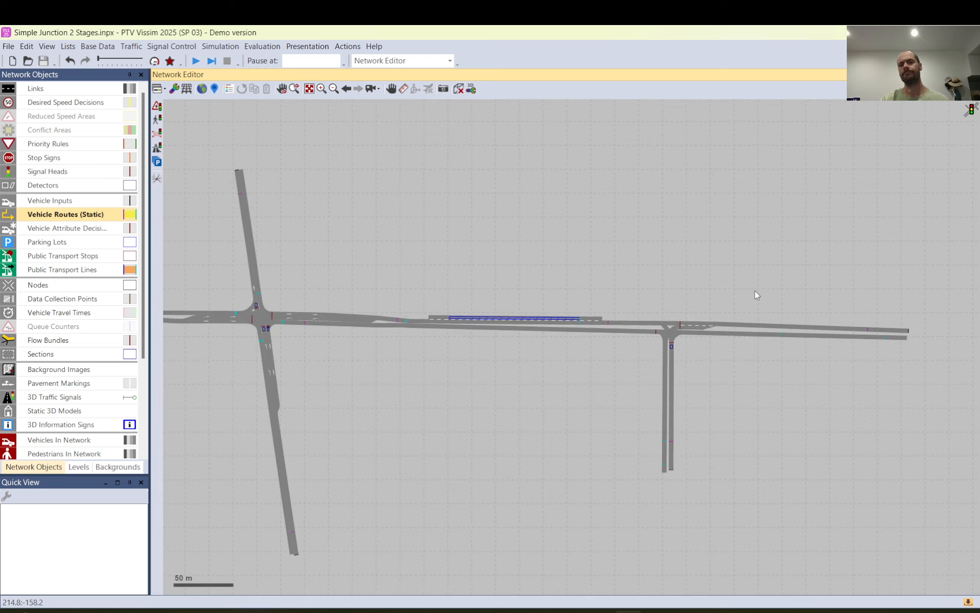
{"action": "scroll", "coordinate": [788, 336], "scroll_direction": "down", "scroll_amount": 1}
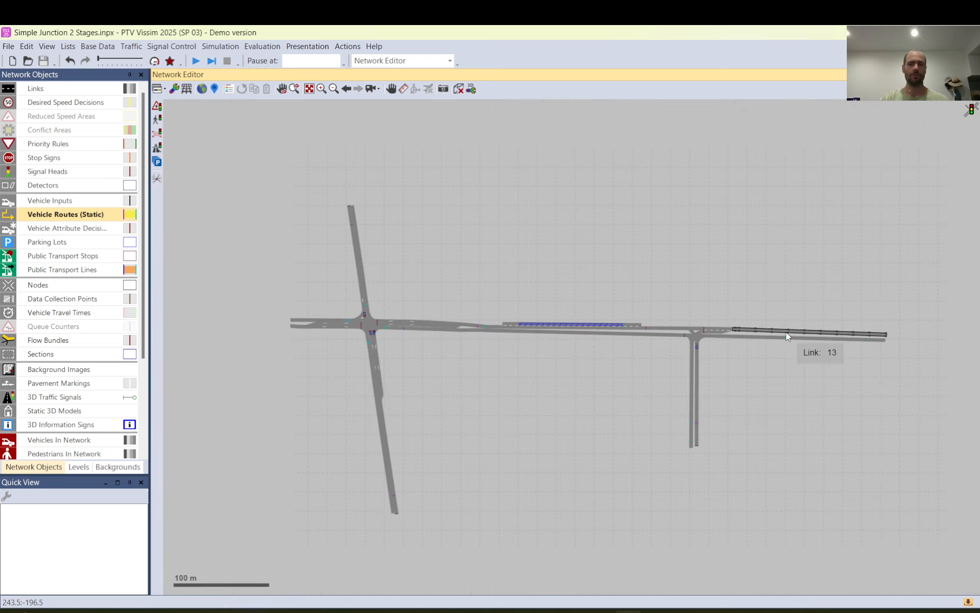
Step: Check the volume and vehicle composition of the vehicle input on the northern approach
{"action": "left_click", "coordinate": [355, 216]}
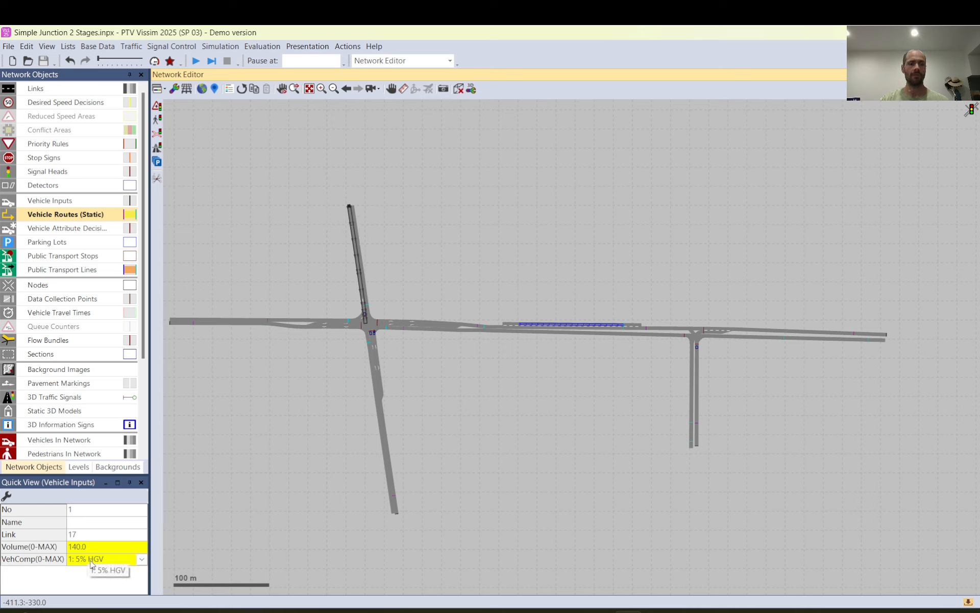
{"action": "left_click", "coordinate": [132, 47]}
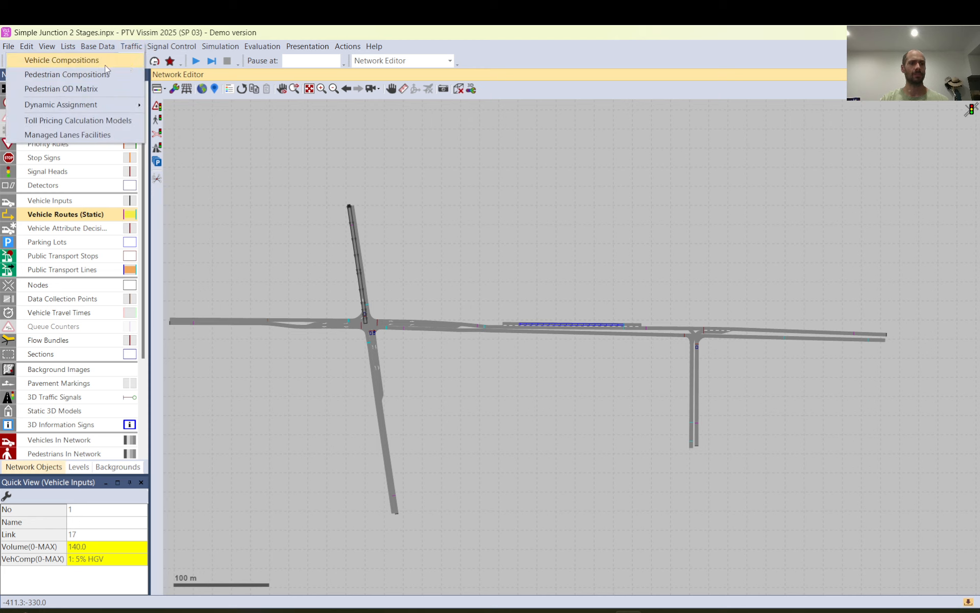
{"action": "left_click", "coordinate": [94, 552]}
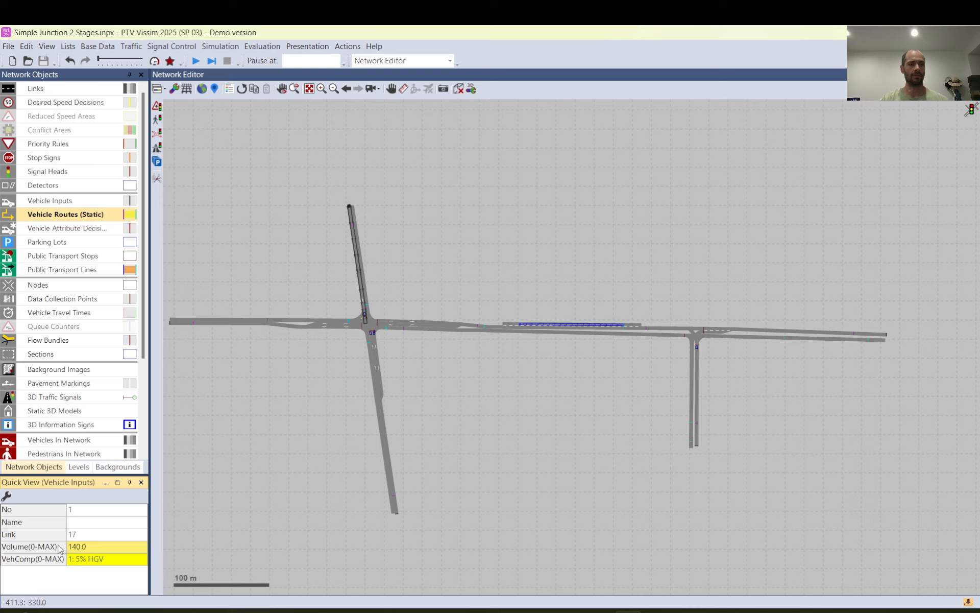
{"action": "left_click", "coordinate": [423, 253]}
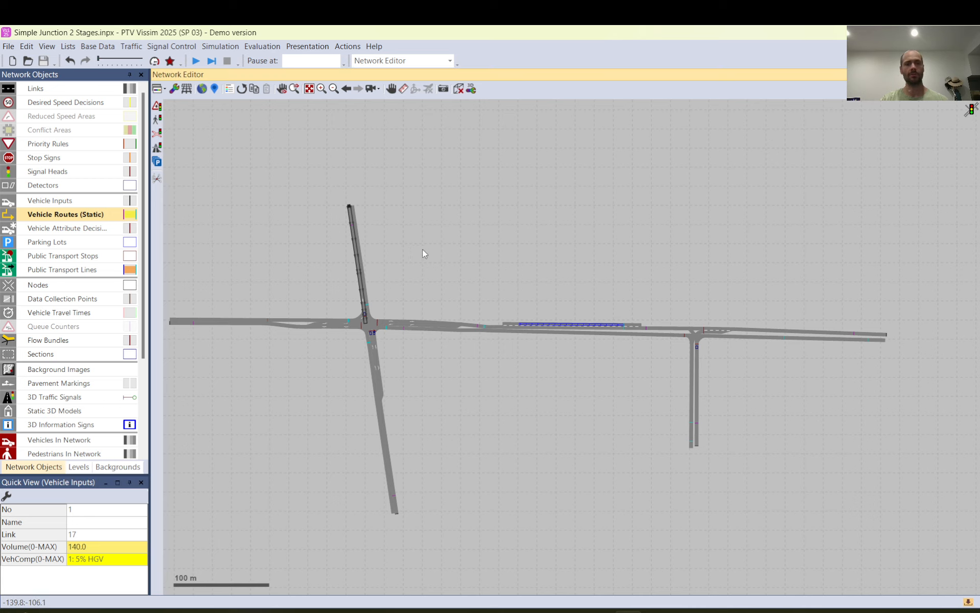
{"action": "left_click", "coordinate": [422, 253]}
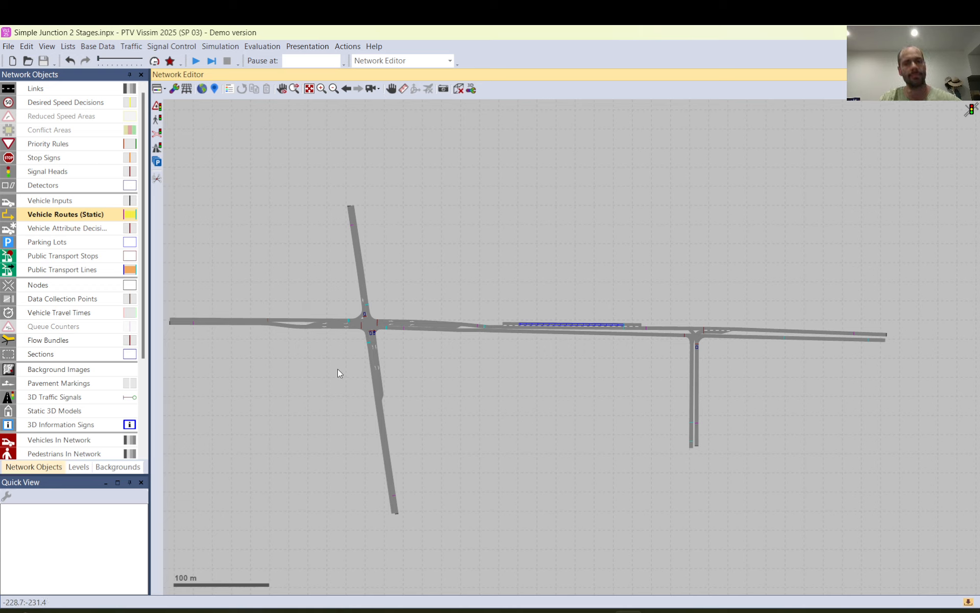
Step: List the static vehicle routing decisions, enlarge the list, and highlight each route of the western approach's decision in turn
{"action": "left_click", "coordinate": [194, 324]}
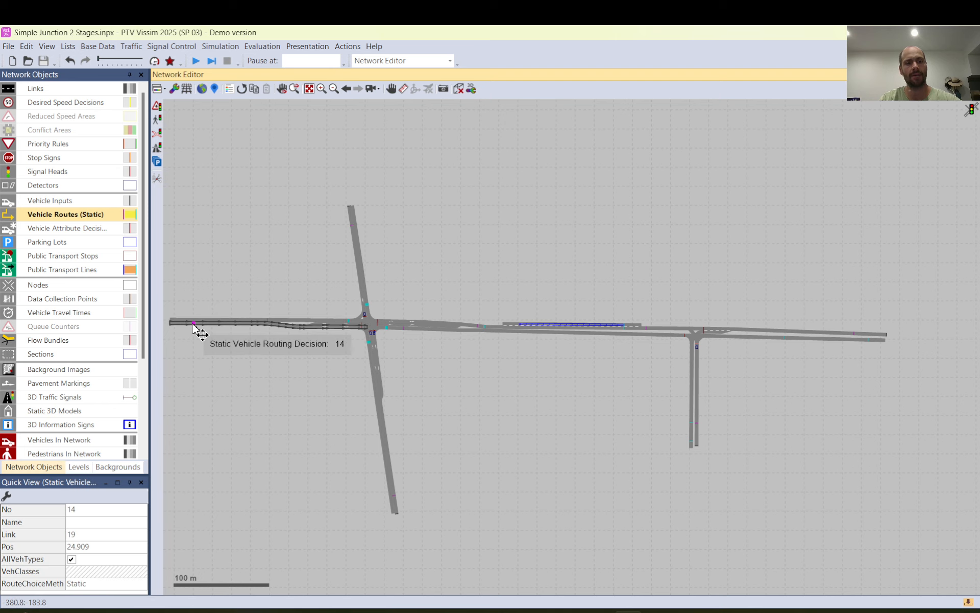
{"action": "double_click", "coordinate": [199, 333]}
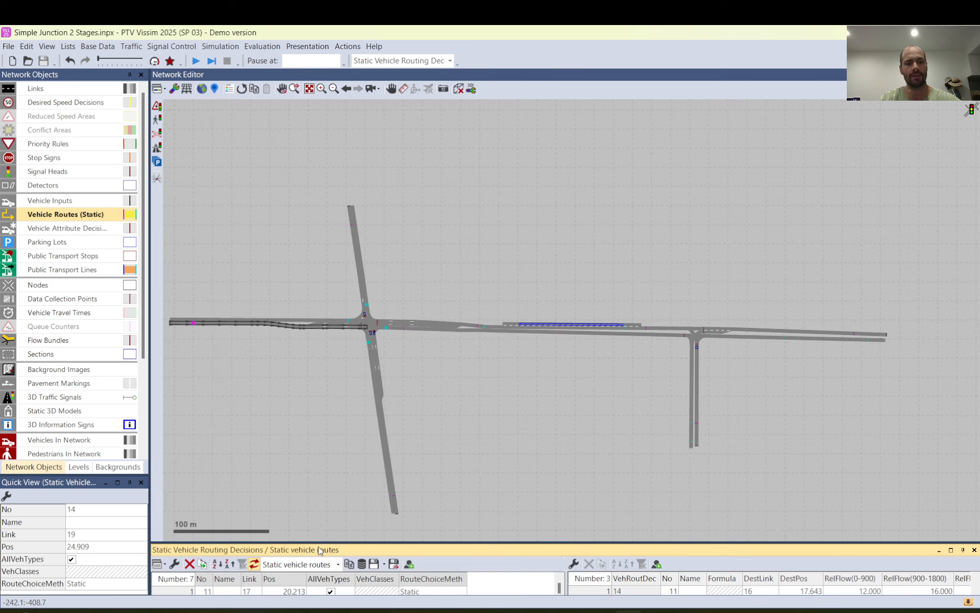
{"action": "left_click_drag", "start_coordinate": [320, 550], "coordinate": [304, 440]}
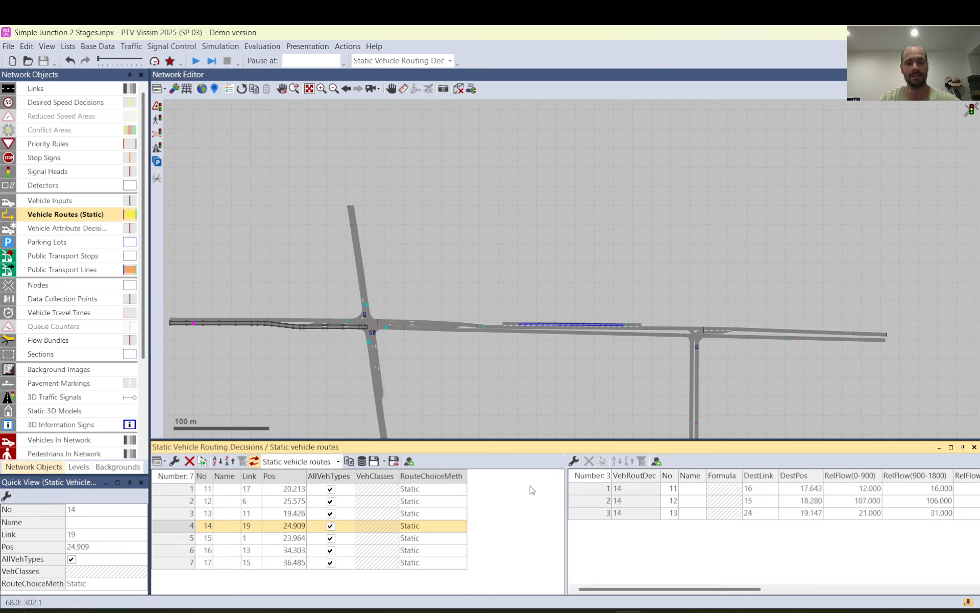
{"action": "left_click", "coordinate": [588, 492]}
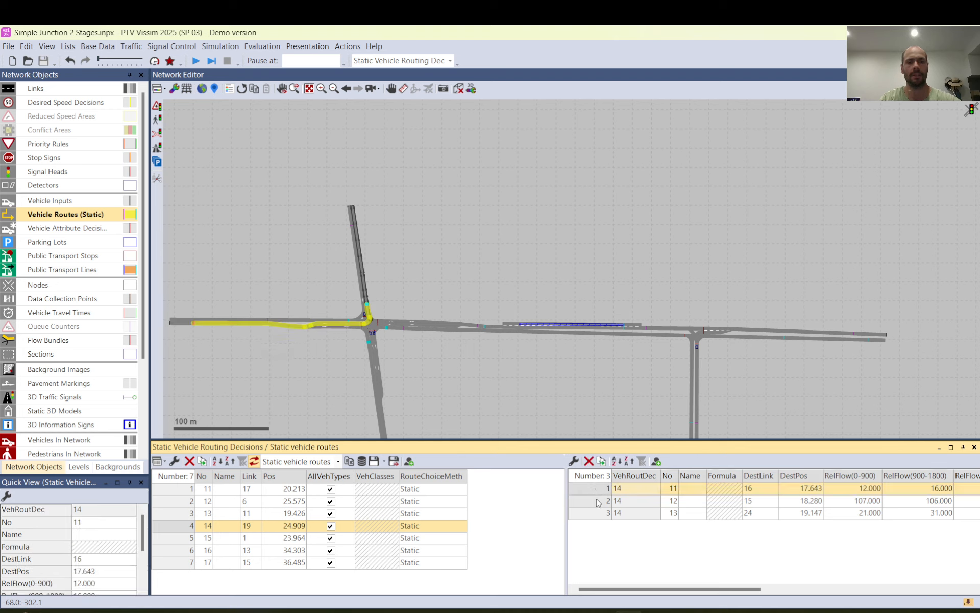
{"action": "left_click", "coordinate": [597, 504]}
{"action": "left_click", "coordinate": [599, 518]}
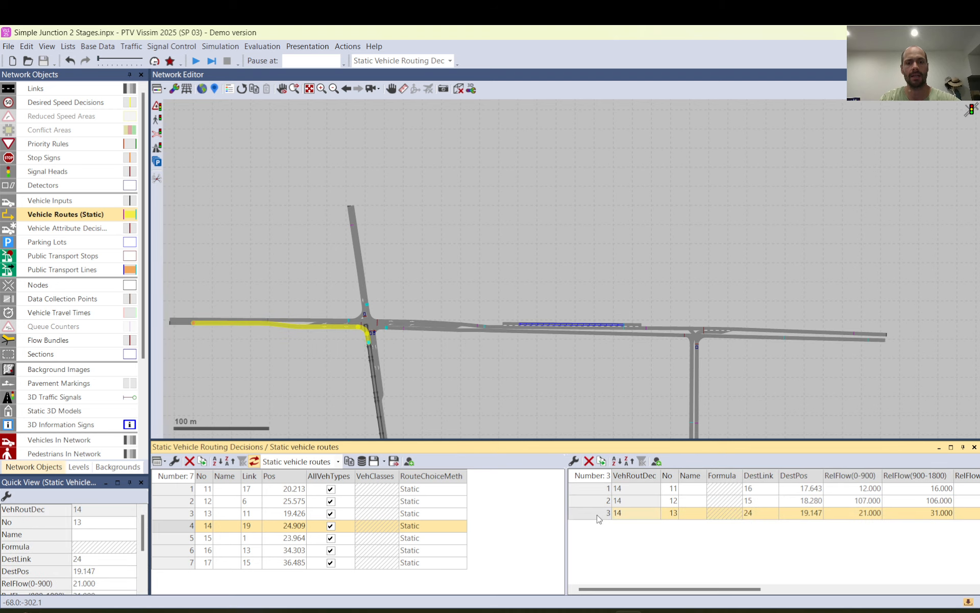
Step: Examine the western approach's highlighted route and the relative flows of its routes across the time intervals
{"action": "scroll", "coordinate": [275, 341], "scroll_direction": "up", "scroll_amount": 3}
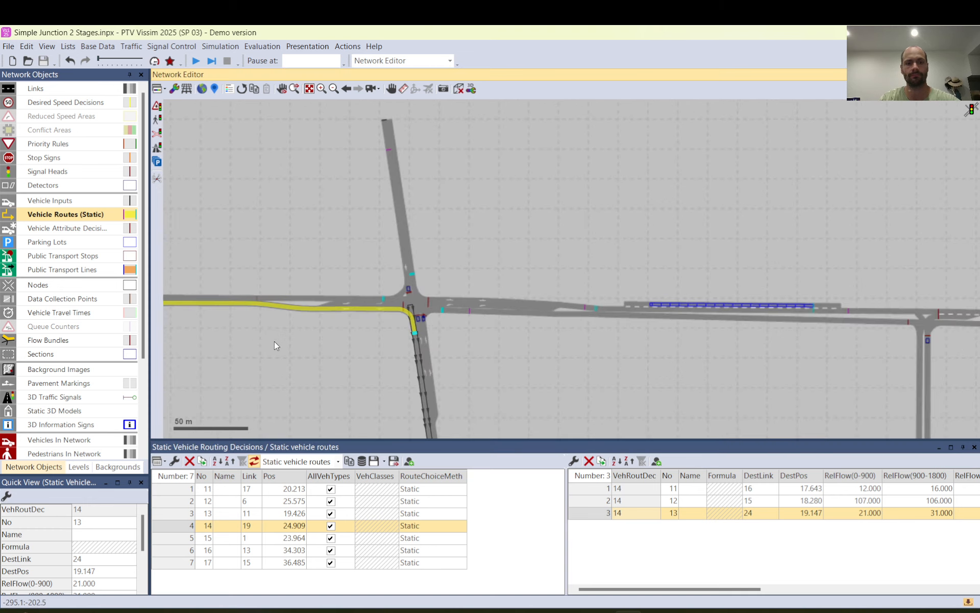
{"action": "scroll", "coordinate": [525, 286], "scroll_direction": "down", "scroll_amount": 3}
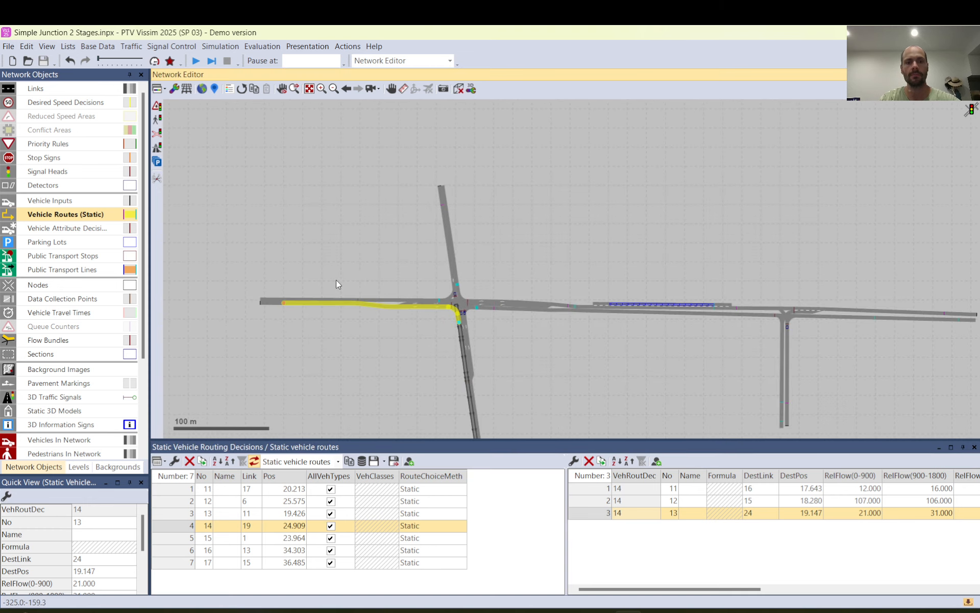
{"action": "scroll", "coordinate": [317, 304], "scroll_direction": "up", "scroll_amount": 2}
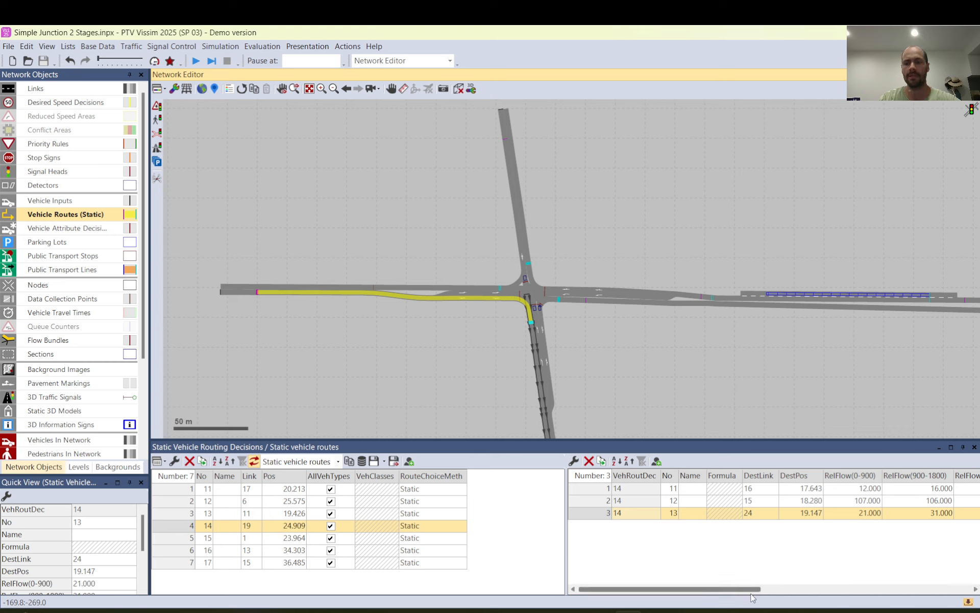
{"action": "left_click_drag", "start_coordinate": [753, 598], "coordinate": [816, 597]}
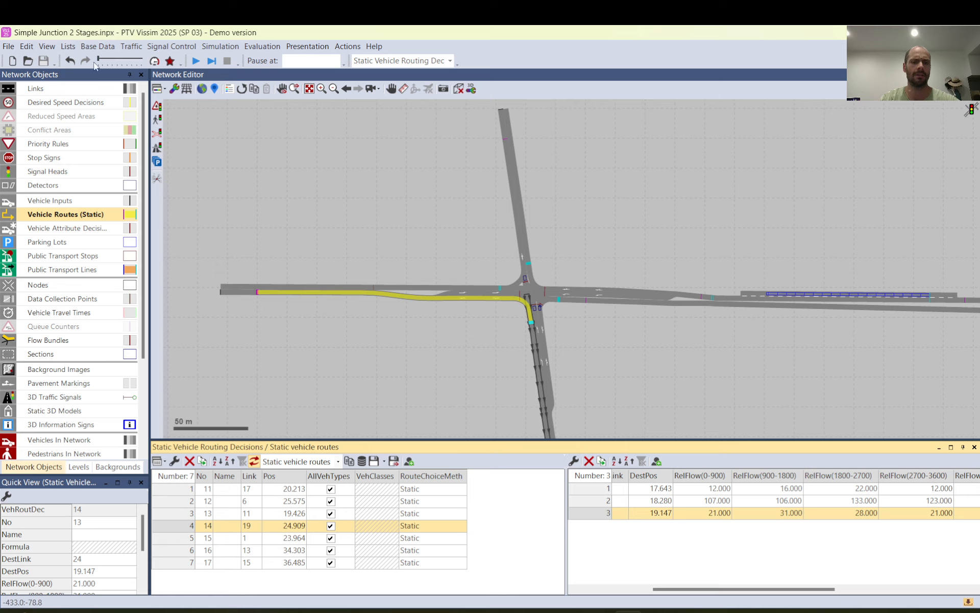
Step: Open the time intervals list and show the intervals for static vehicle routes
{"action": "left_click", "coordinate": [108, 46]}
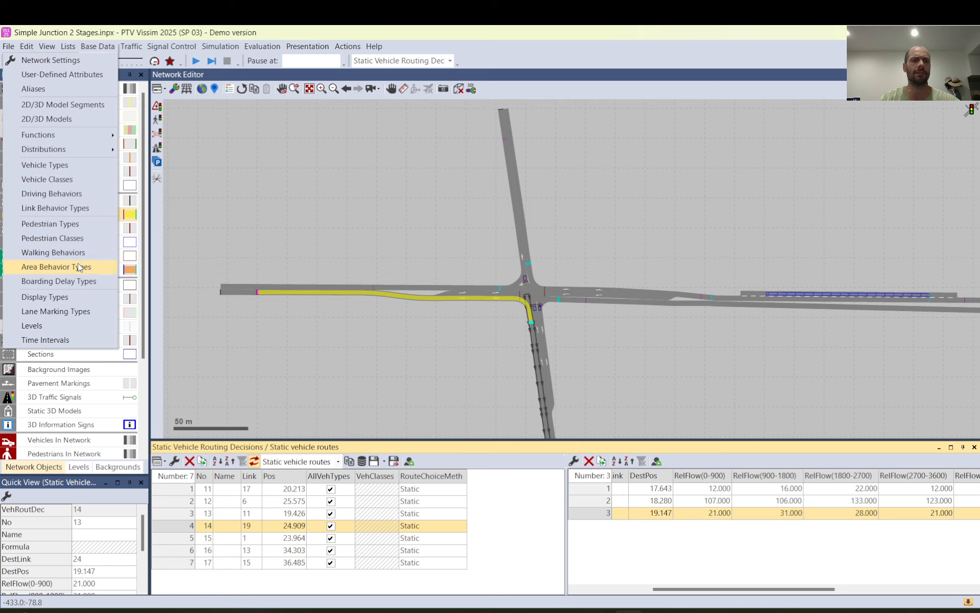
{"action": "left_click", "coordinate": [57, 340]}
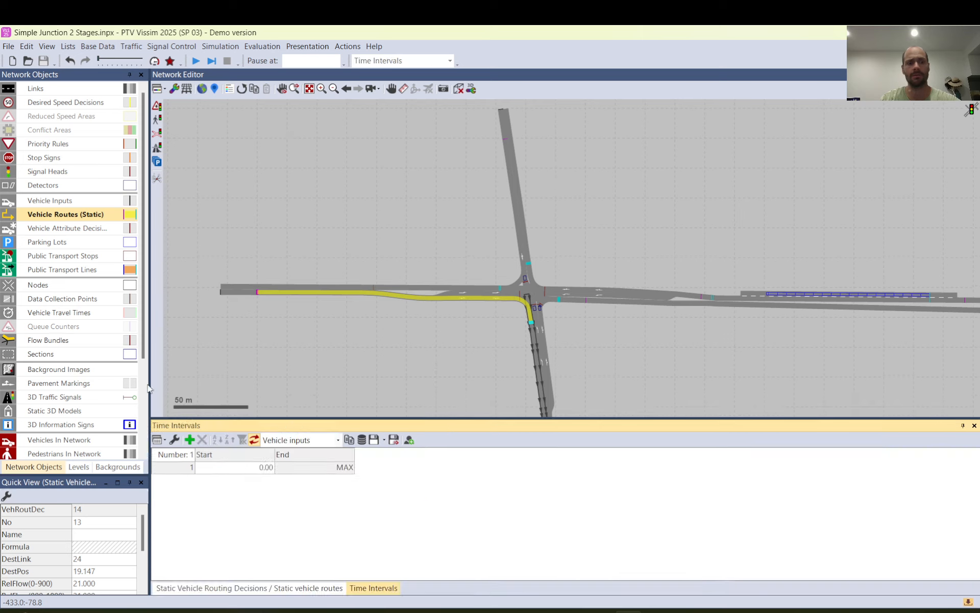
{"action": "left_click", "coordinate": [338, 440]}
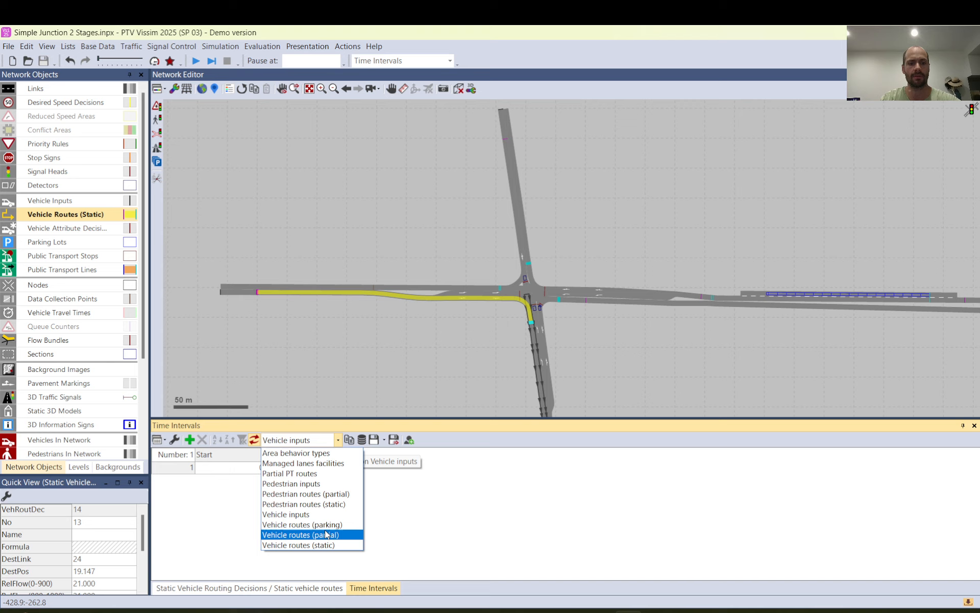
{"action": "left_click", "coordinate": [323, 545]}
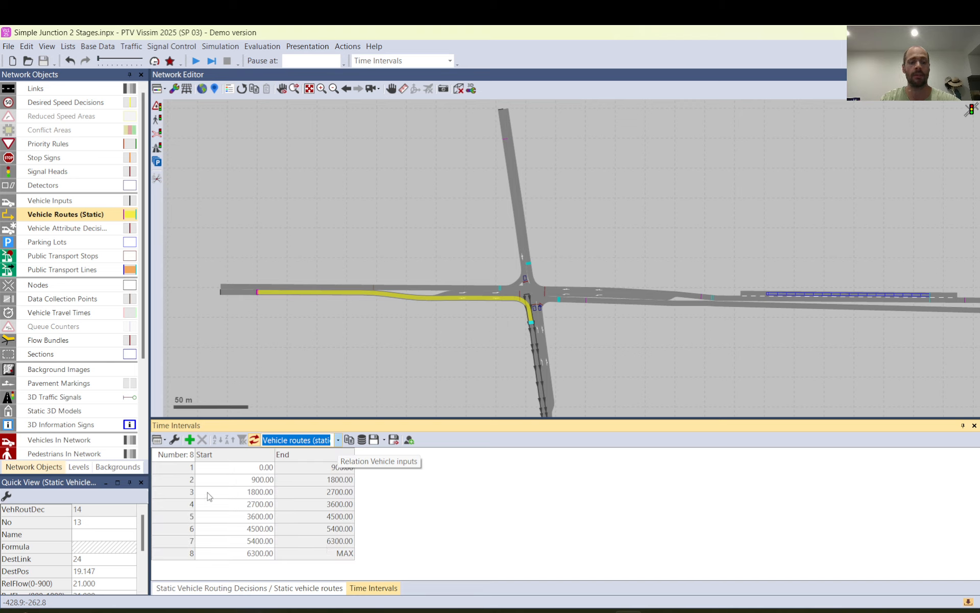
Step: Delete the first seven static-route time intervals and set the remaining interval's start to 0
{"action": "left_click_drag", "start_coordinate": [176, 468], "coordinate": [180, 543]}
{"action": "right_click", "coordinate": [180, 543]}
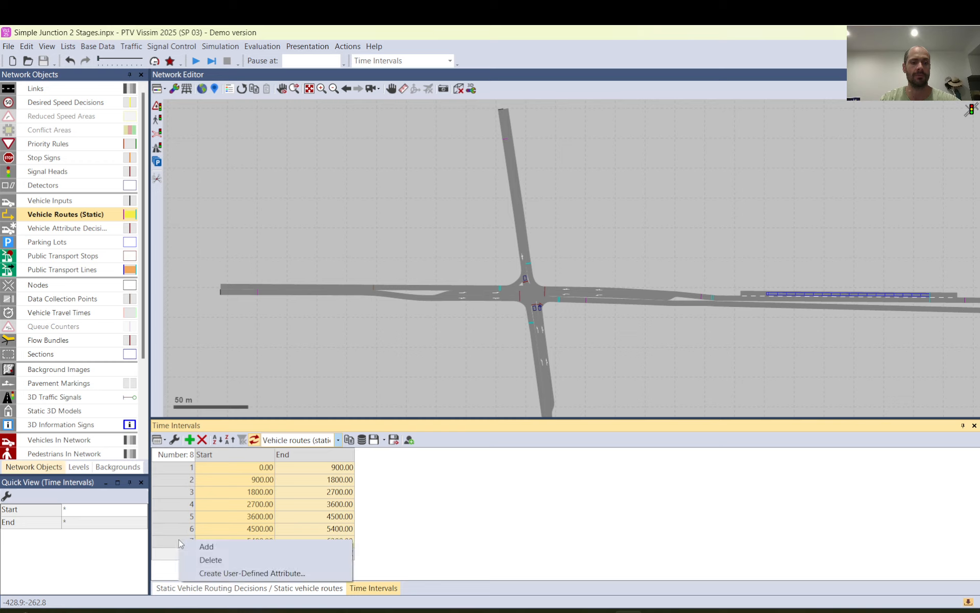
{"action": "left_click", "coordinate": [200, 561]}
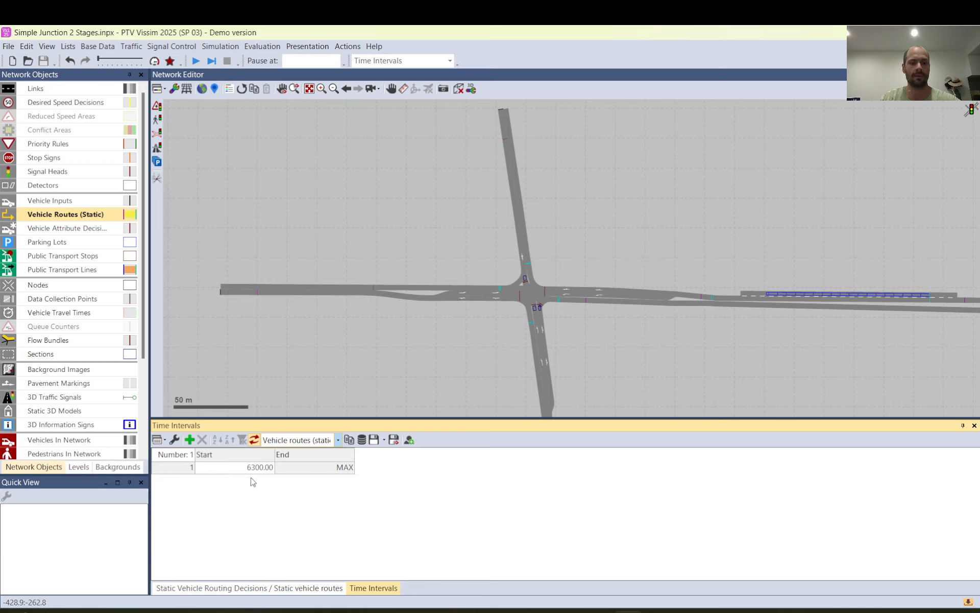
{"action": "double_click", "coordinate": [238, 467]}
{"action": "type", "text": "0"}
{"action": "key", "text": "Return"}
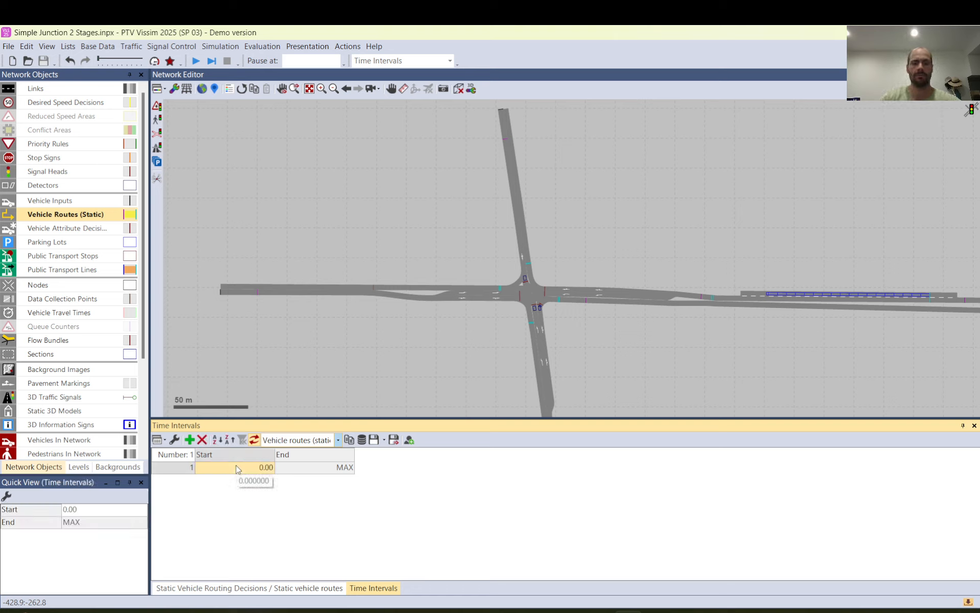
Step: Return to the static vehicle routing decisions, select the western approach's decision and highlight its route to the northern arm
{"action": "left_click", "coordinate": [413, 238]}
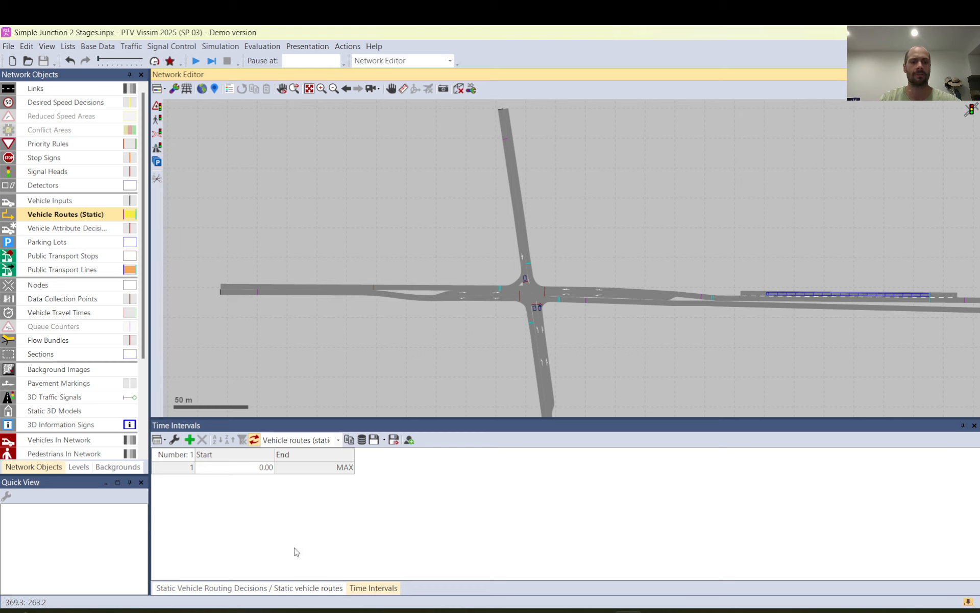
{"action": "left_click", "coordinate": [262, 588]}
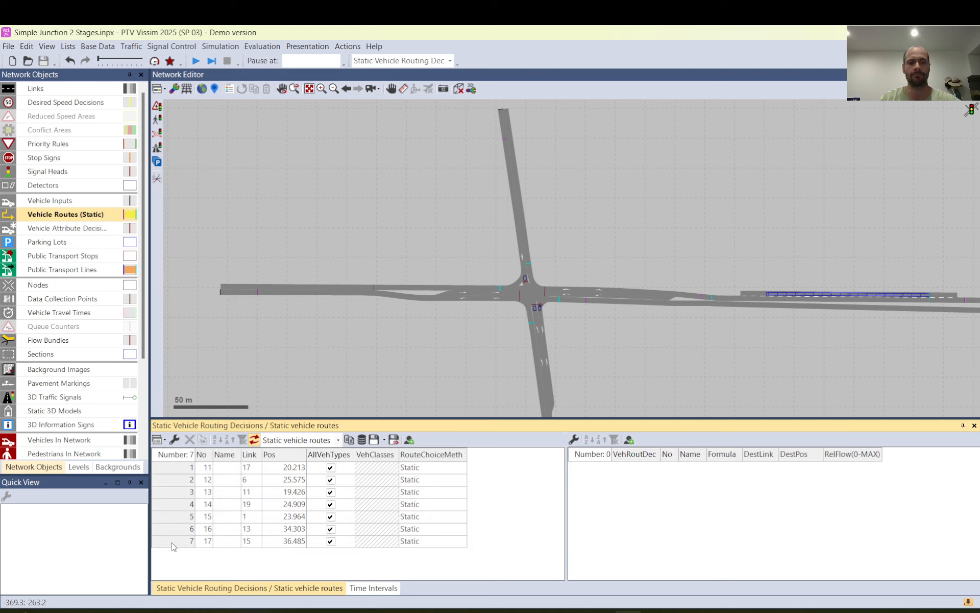
{"action": "left_click", "coordinate": [179, 471]}
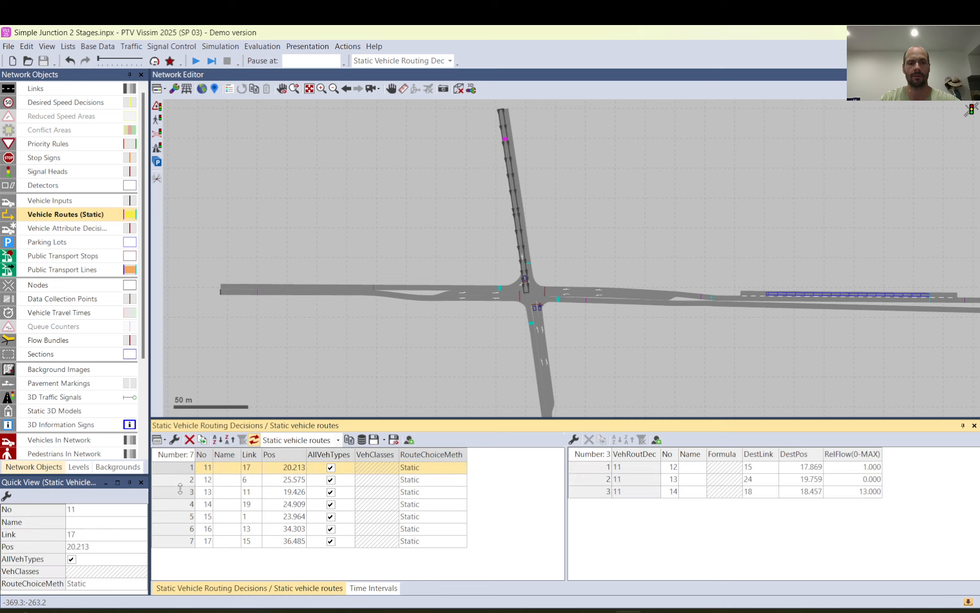
{"action": "left_click", "coordinate": [178, 482]}
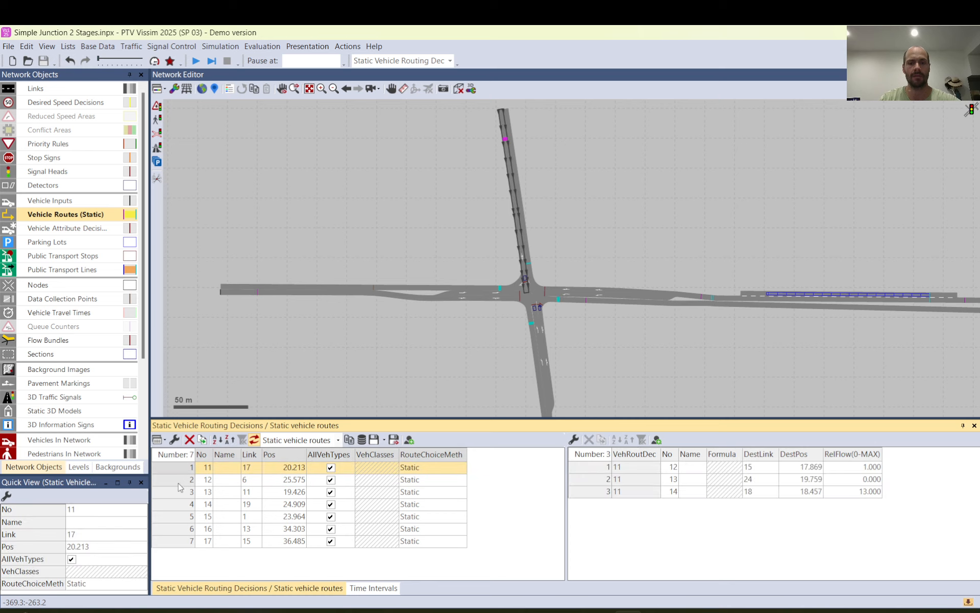
{"action": "left_click", "coordinate": [258, 296]}
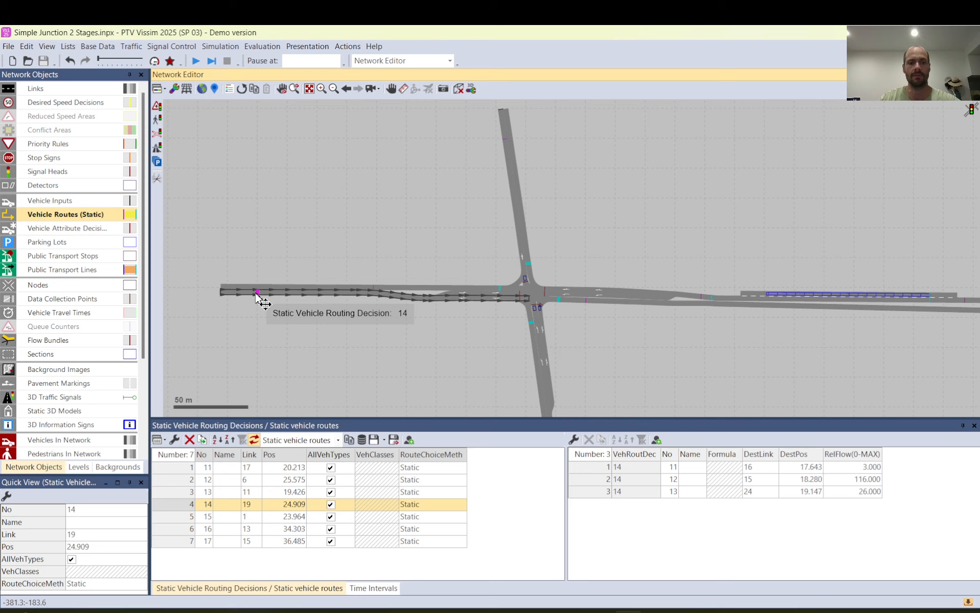
{"action": "left_click", "coordinate": [590, 470]}
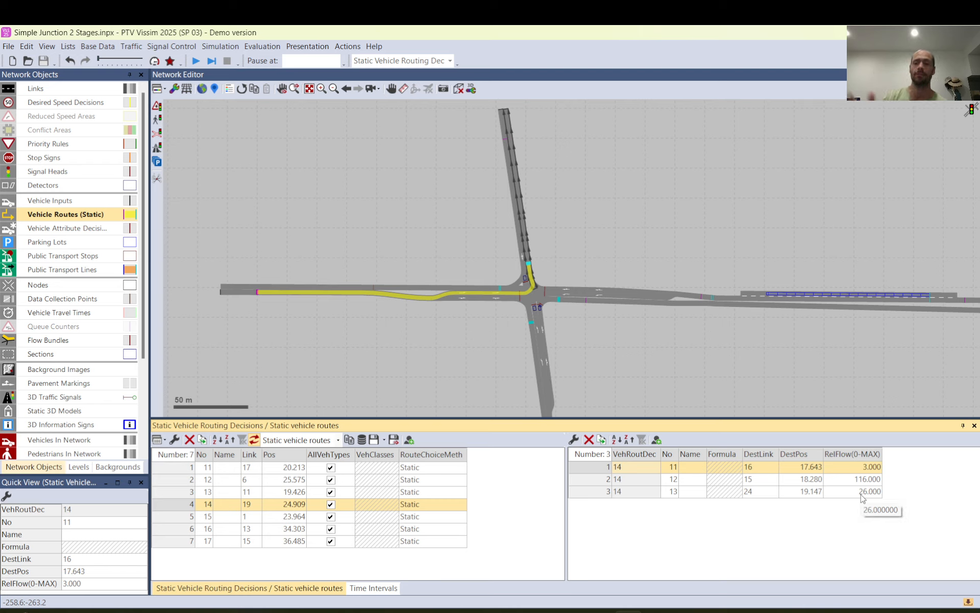
Step: Check the time intervals defined for static vehicle routes, then return to the static vehicle routing decisions
{"action": "left_click", "coordinate": [366, 588]}
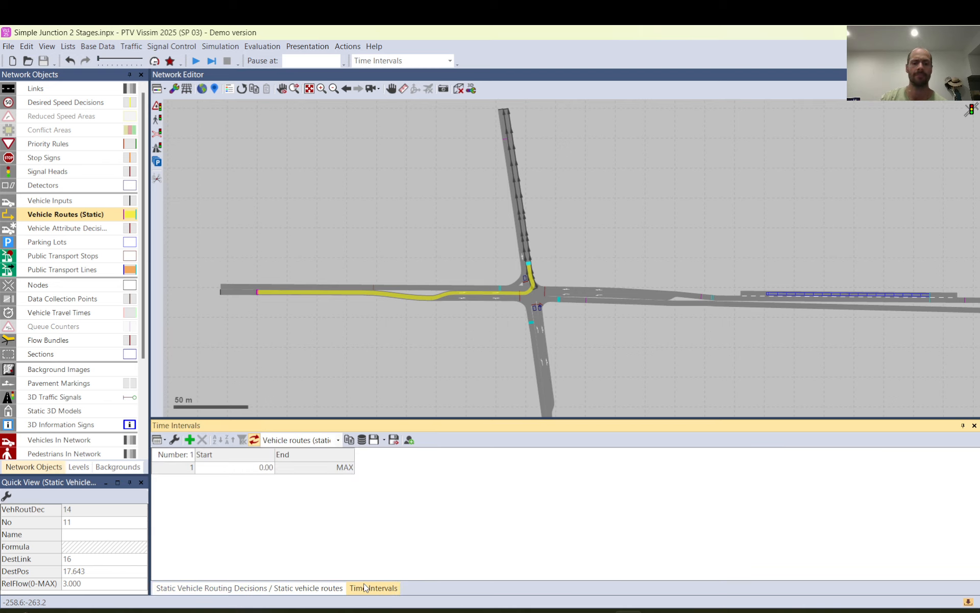
{"action": "left_click", "coordinate": [338, 439]}
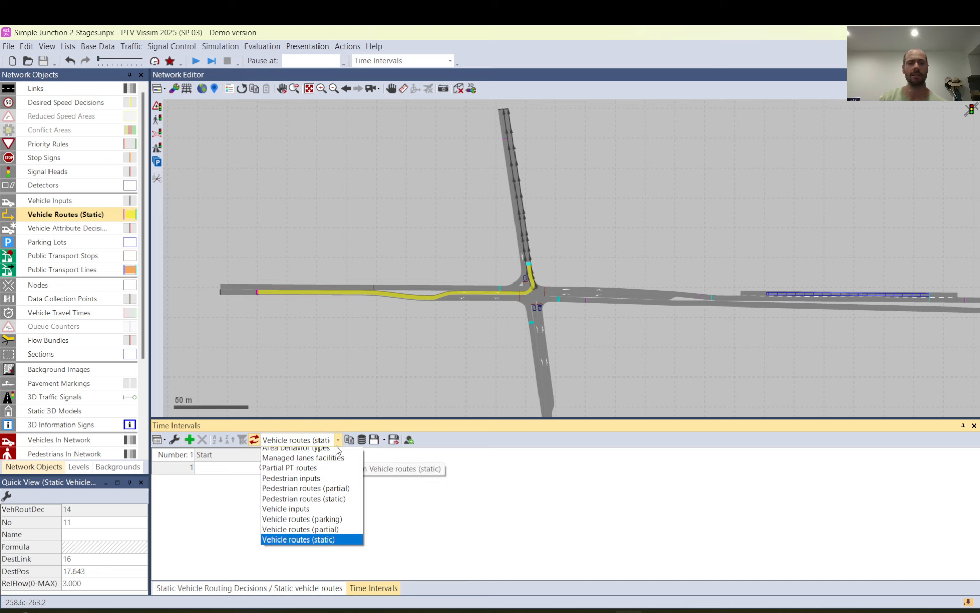
{"action": "left_click", "coordinate": [388, 516]}
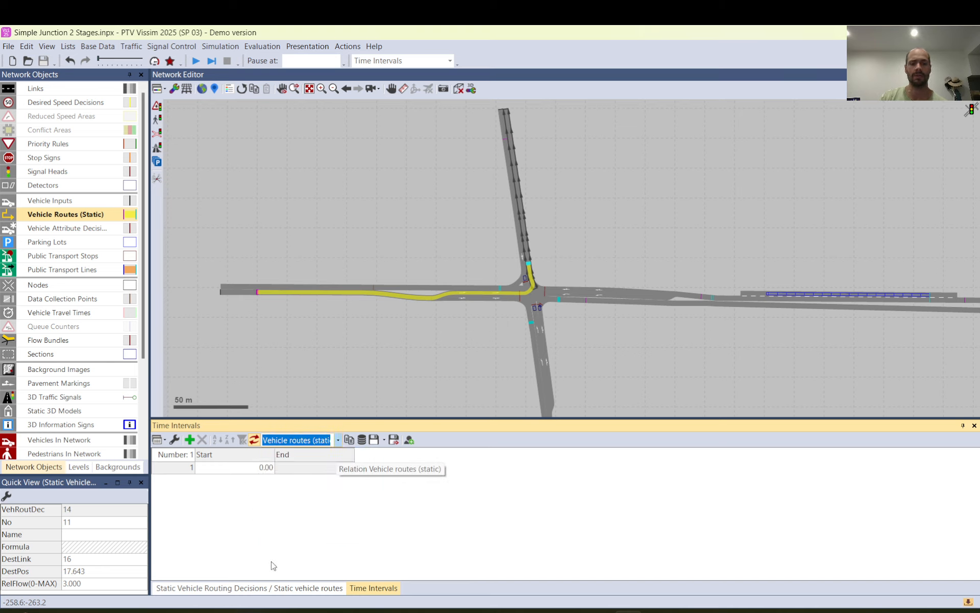
{"action": "left_click", "coordinate": [255, 588]}
Step: Highlight the western approach's three routes individually and together, comparing their relative flows, then clear the selection
{"action": "left_click", "coordinate": [598, 480]}
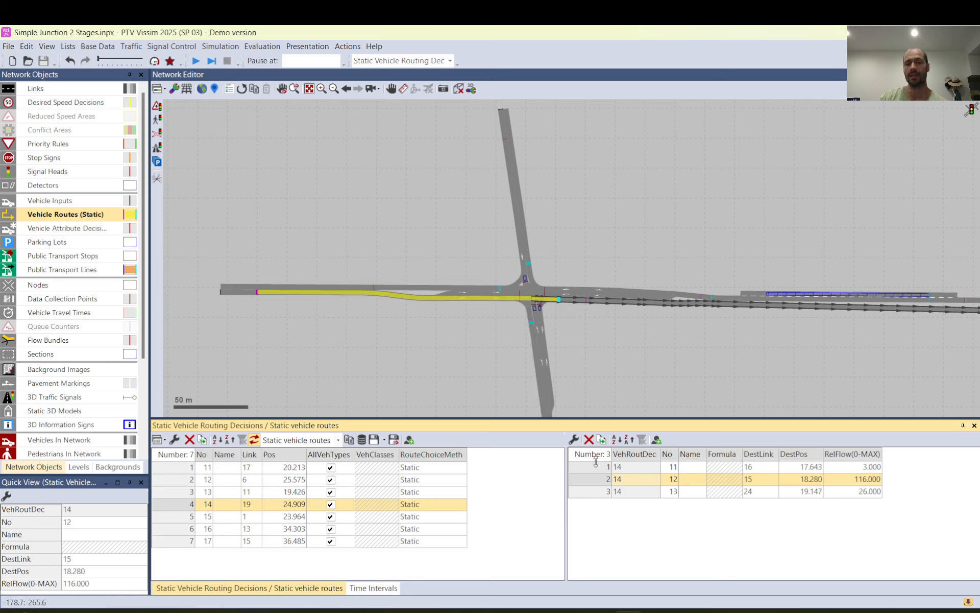
{"action": "left_click", "coordinate": [874, 468]}
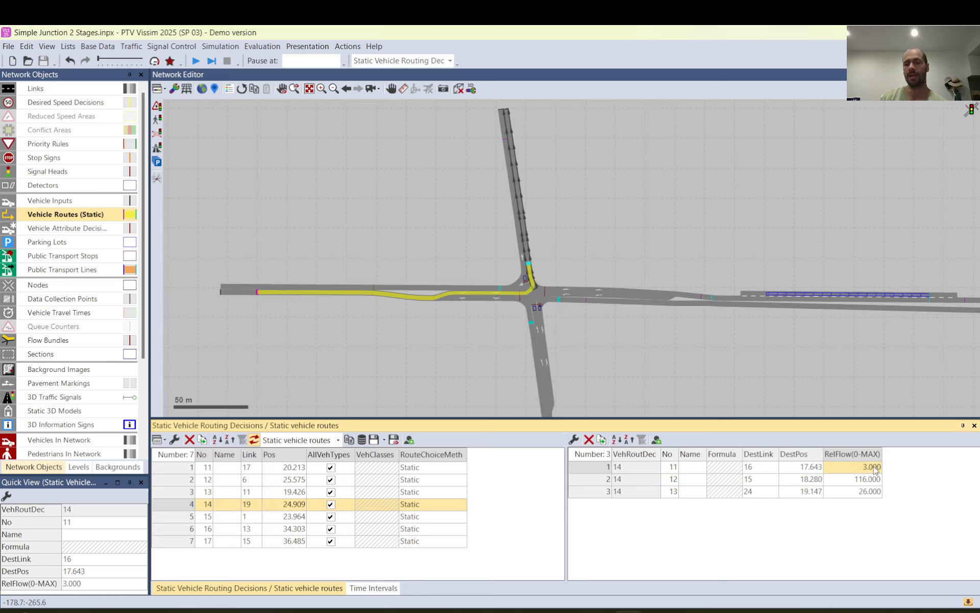
{"action": "left_click", "coordinate": [863, 493]}
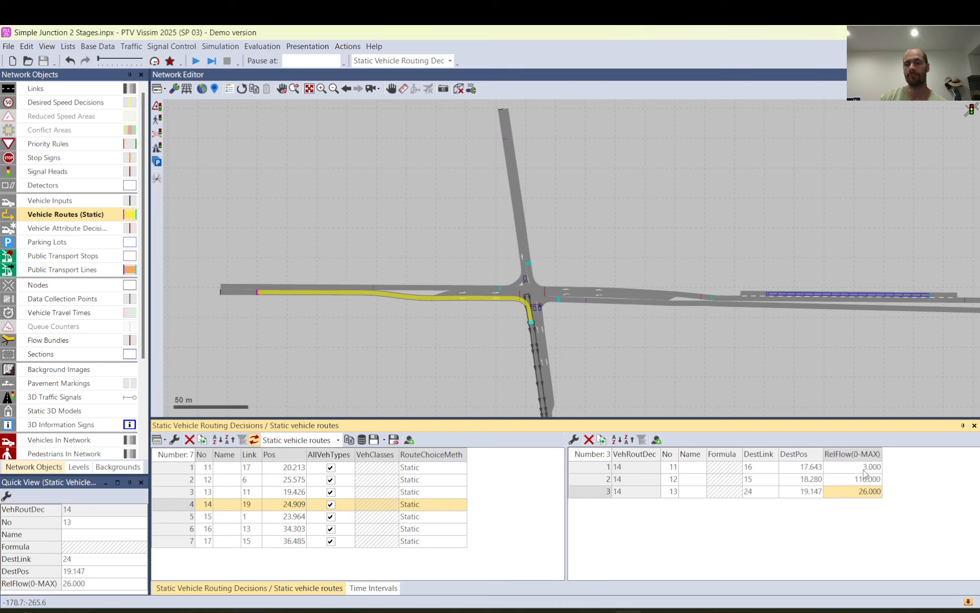
{"action": "left_click", "coordinate": [864, 471]}
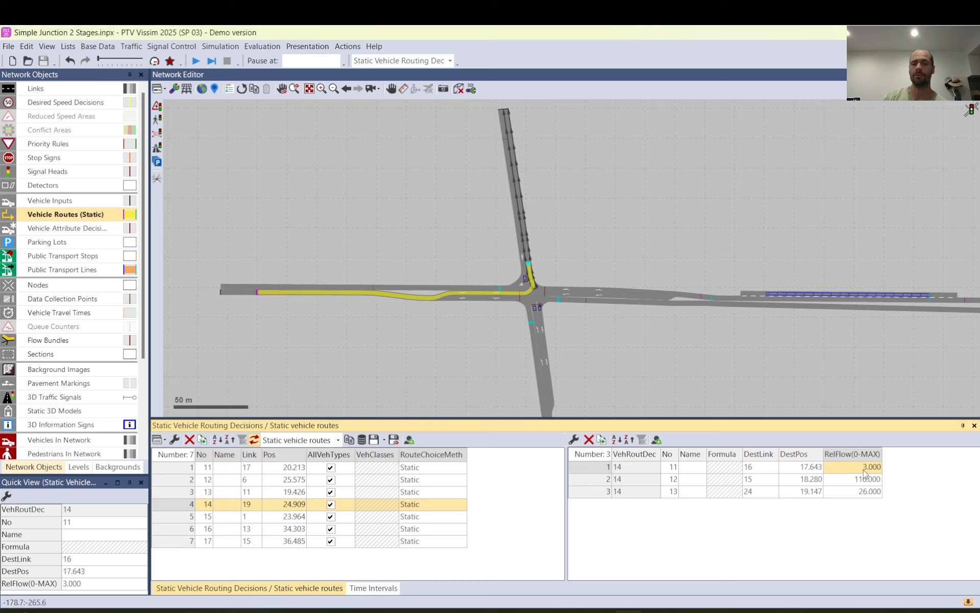
{"action": "left_click_drag", "start_coordinate": [866, 473], "coordinate": [863, 503]}
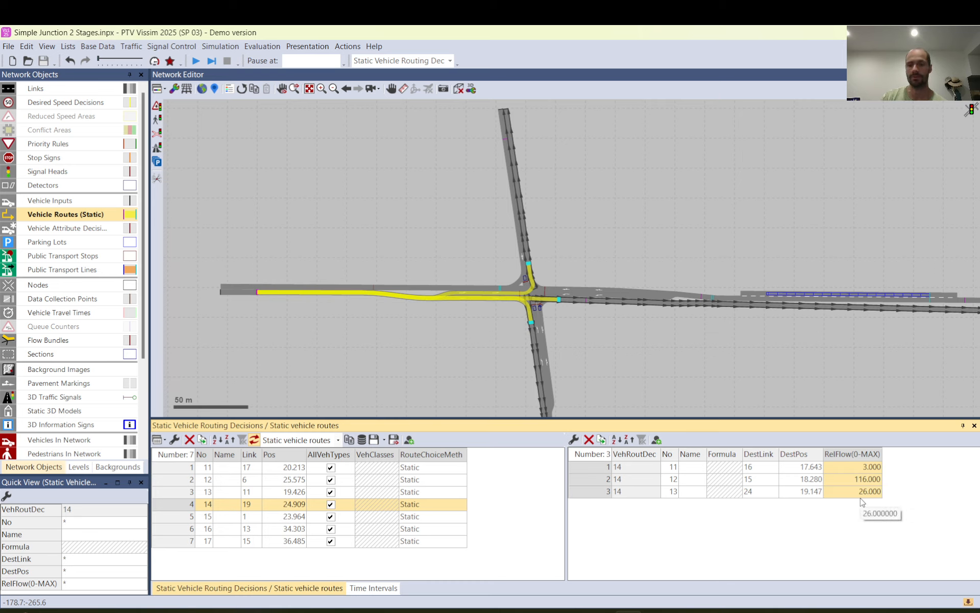
{"action": "left_click", "coordinate": [862, 472]}
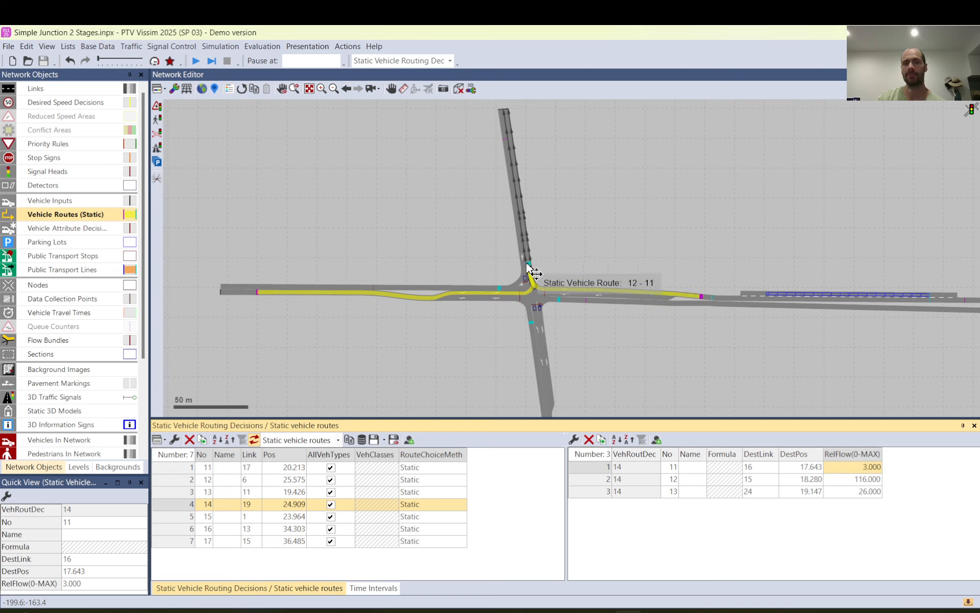
{"action": "left_click", "coordinate": [552, 252]}
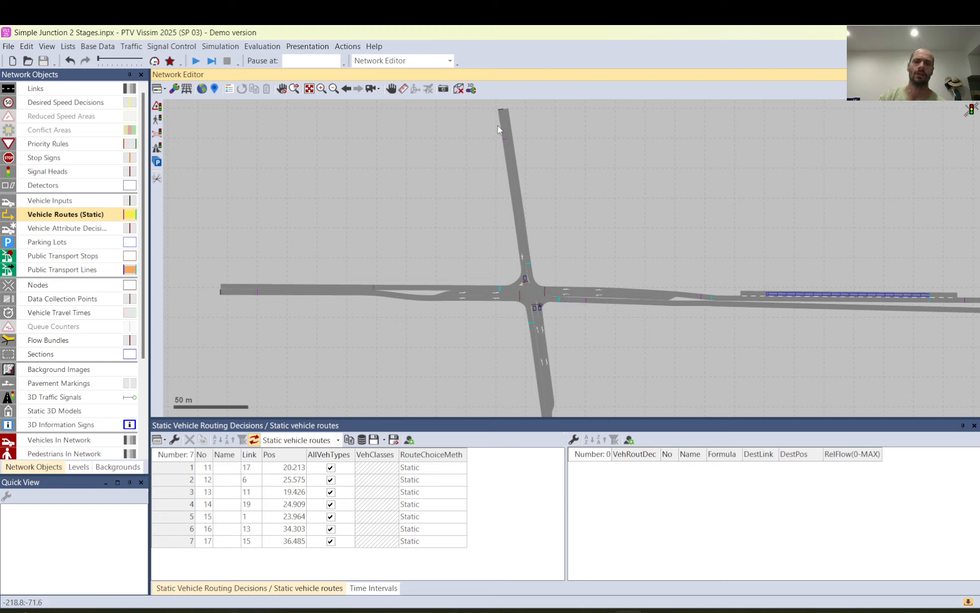
Step: Select the northern approach's routing decision and highlight each of its three routes in turn
{"action": "left_click", "coordinate": [506, 139]}
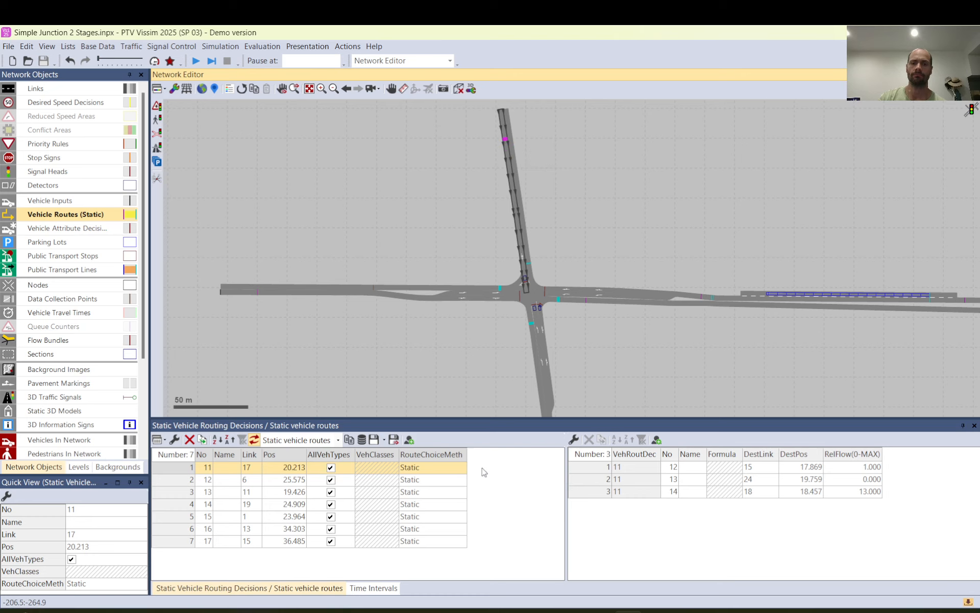
{"action": "left_click", "coordinate": [591, 474]}
{"action": "left_click", "coordinate": [599, 467]}
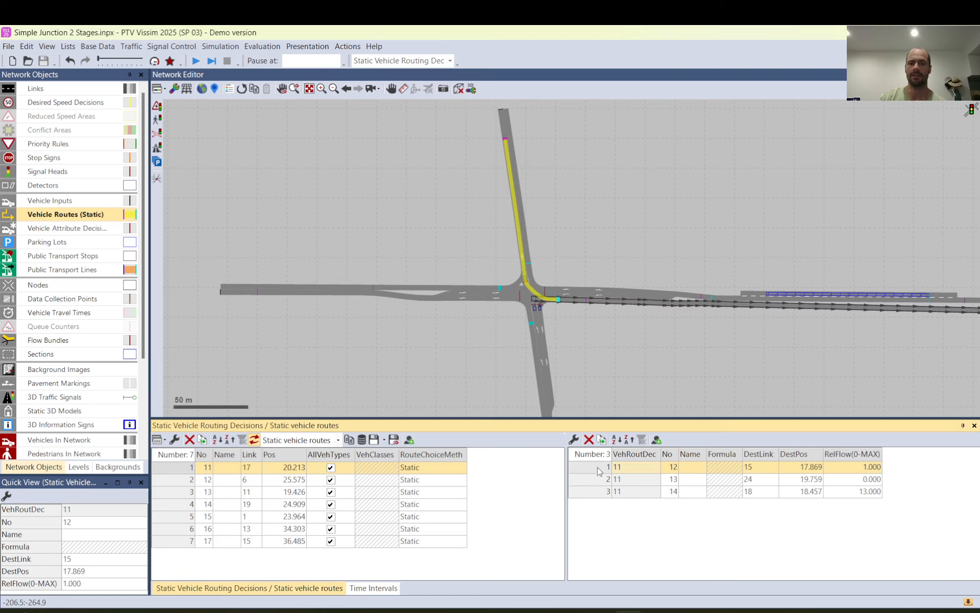
{"action": "key", "text": "Down"}
{"action": "key", "text": "Down"}
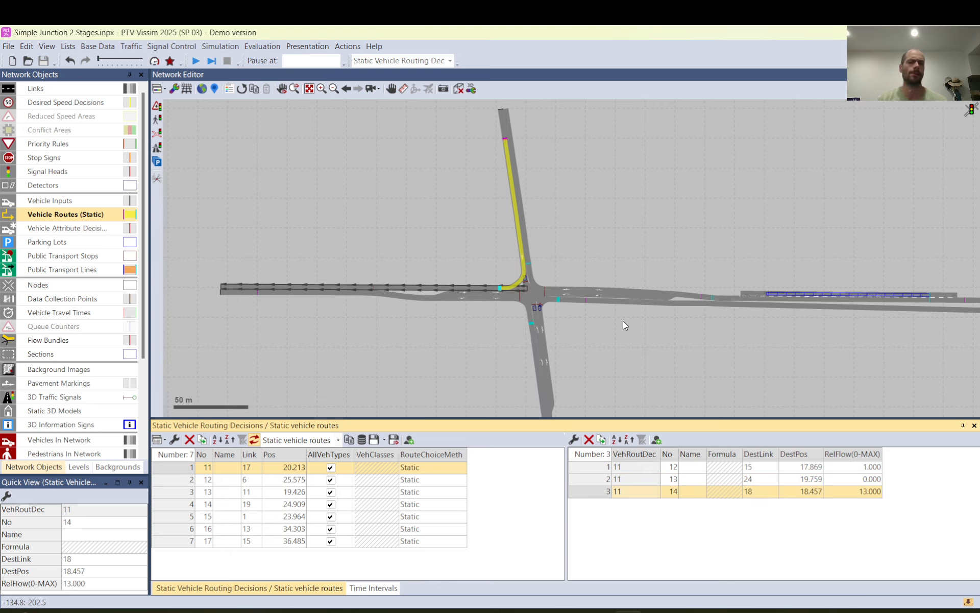
Step: Inspect link 15, the eastbound exit of the four-arm junction, and clear the selection
{"action": "scroll", "coordinate": [565, 307], "scroll_direction": "up", "scroll_amount": 4}
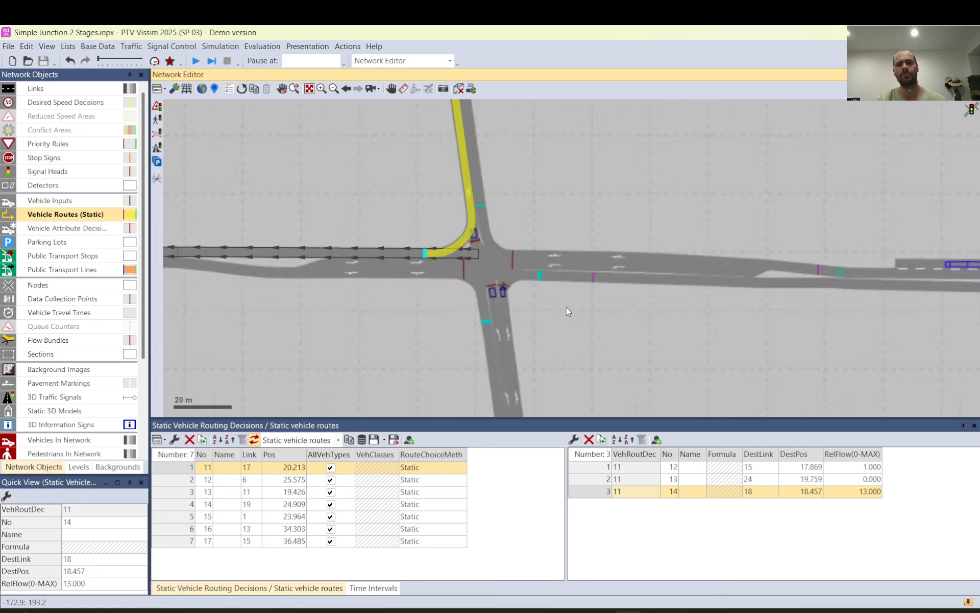
{"action": "left_click", "coordinate": [559, 261]}
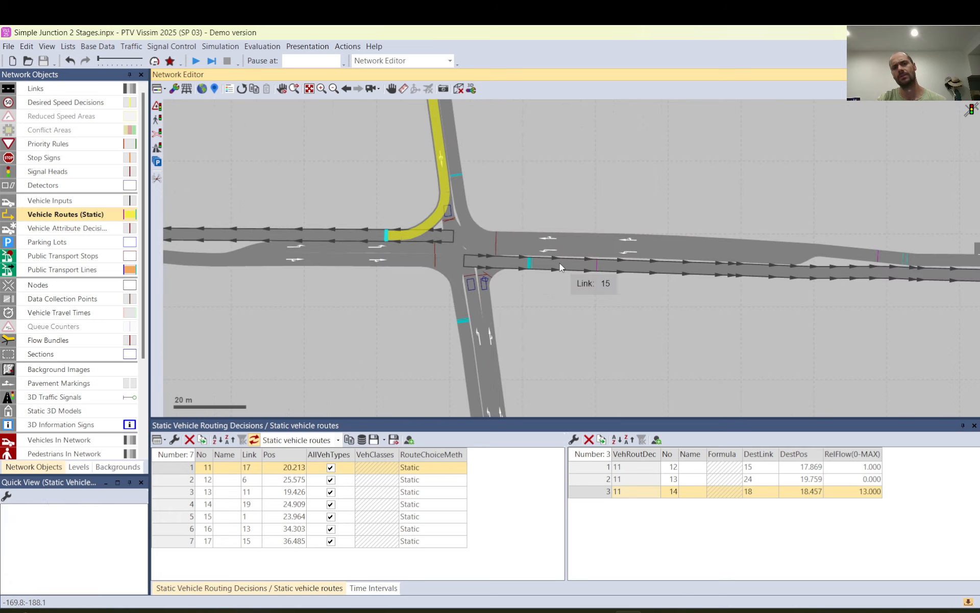
{"action": "left_click", "coordinate": [606, 330]}
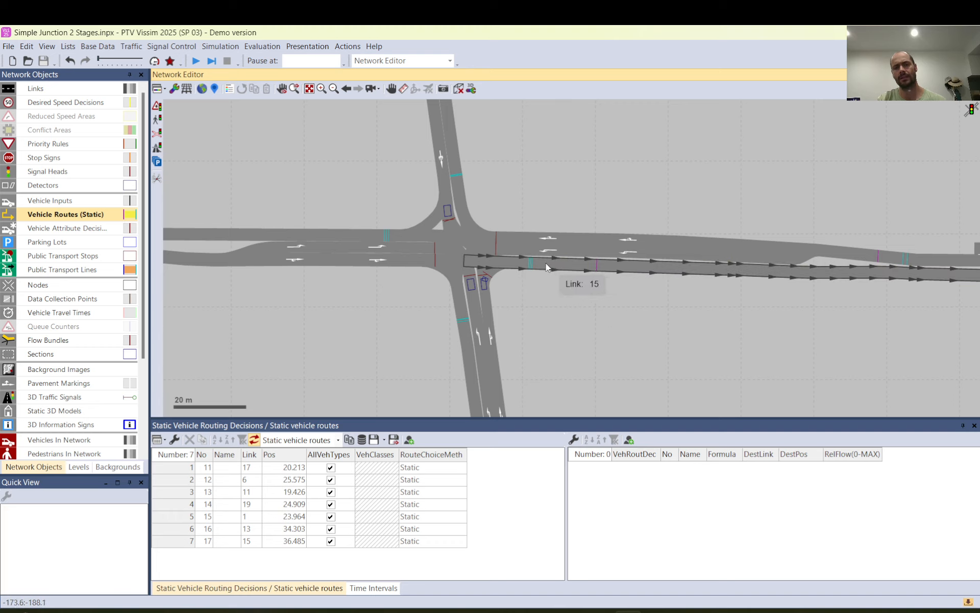
Step: Select the routing decision on eastbound link 15, highlight its routes to the side road and straight ahead, and clear the selection
{"action": "left_click", "coordinate": [597, 264]}
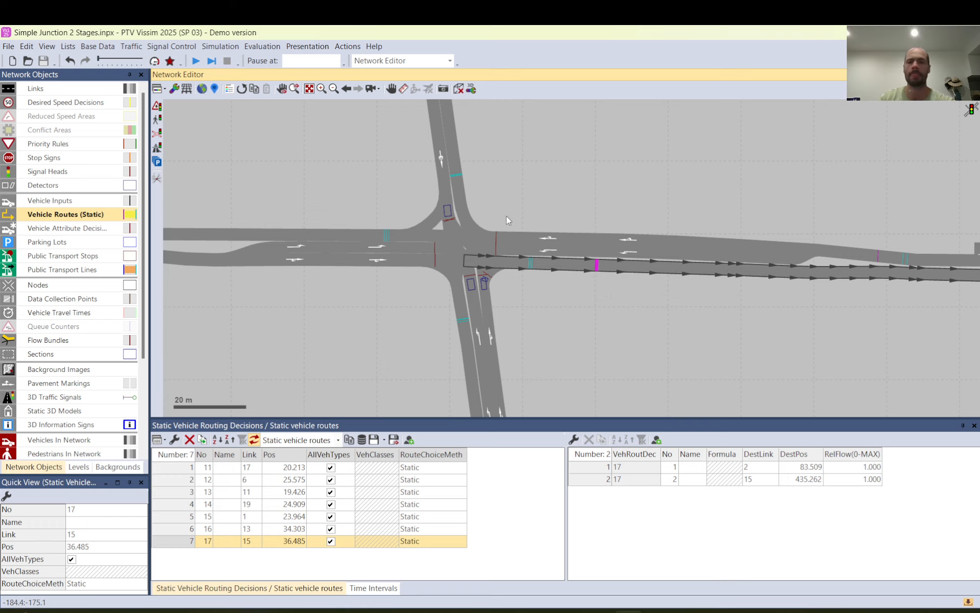
{"action": "scroll", "coordinate": [506, 216], "scroll_direction": "down", "scroll_amount": 4}
{"action": "scroll", "coordinate": [506, 216], "scroll_direction": "down", "scroll_amount": 2}
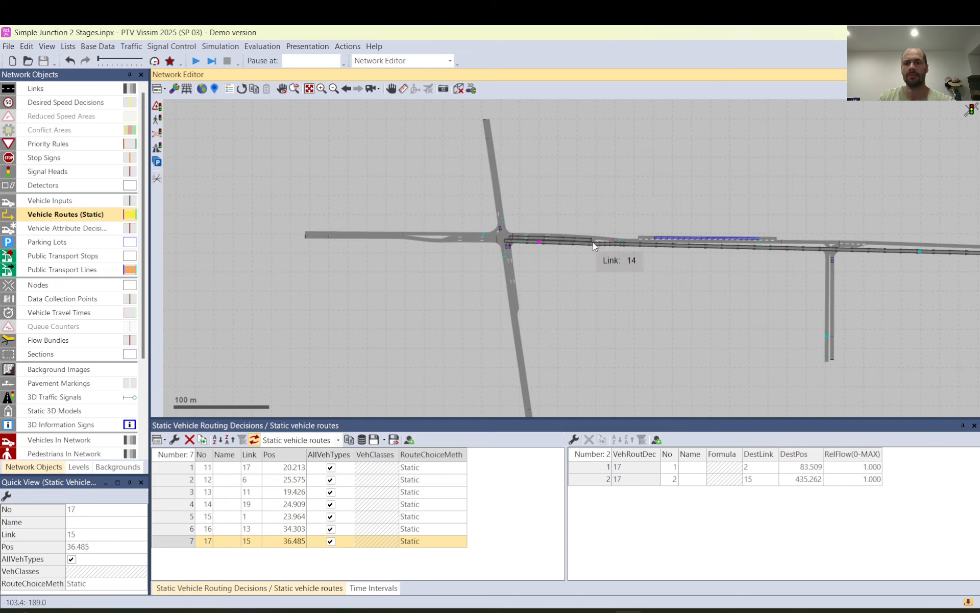
{"action": "scroll", "coordinate": [555, 236], "scroll_direction": "down", "scroll_amount": 1}
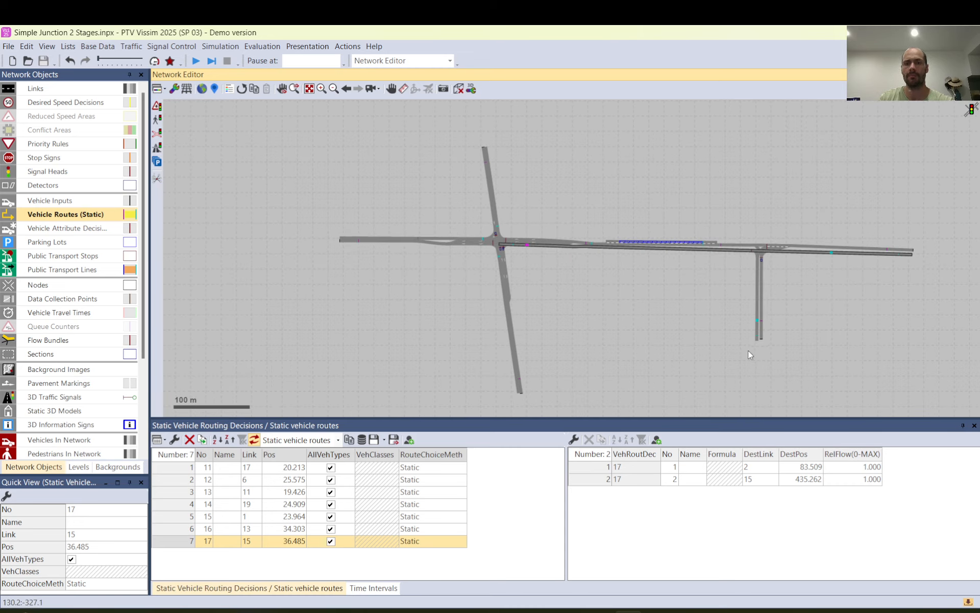
{"action": "scroll", "coordinate": [802, 286], "scroll_direction": "up", "scroll_amount": 1}
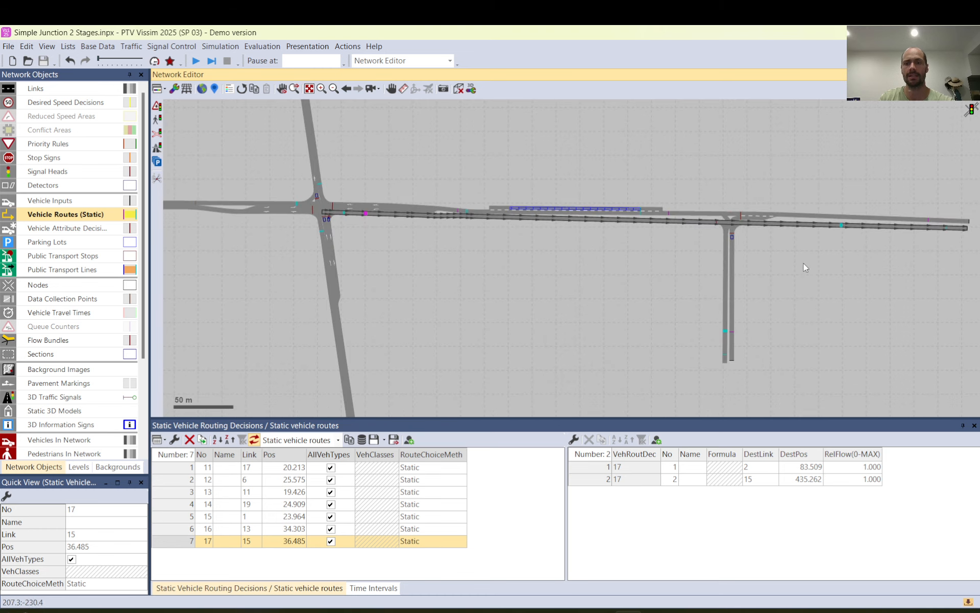
{"action": "left_click", "coordinate": [595, 468]}
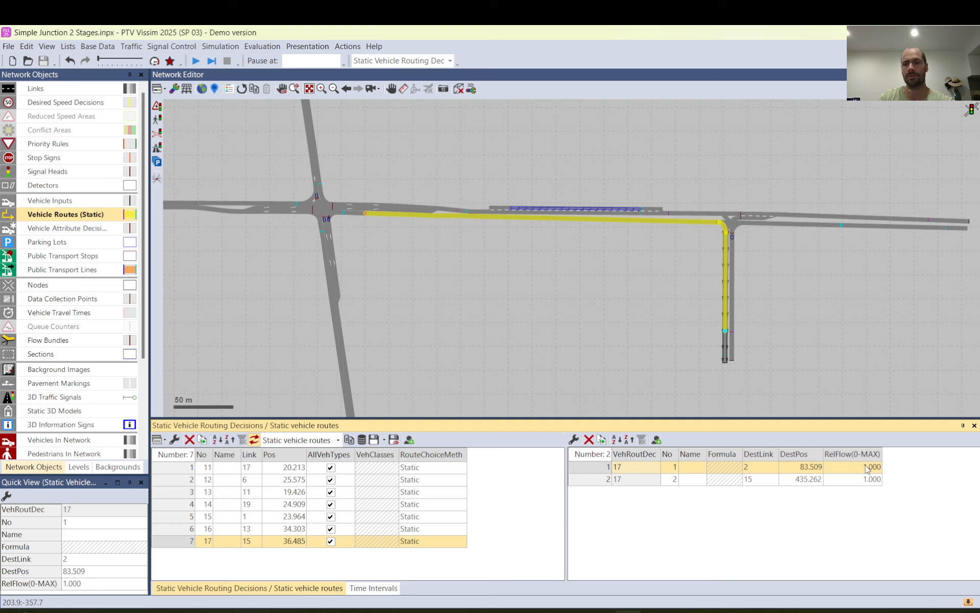
{"action": "left_click", "coordinate": [863, 481]}
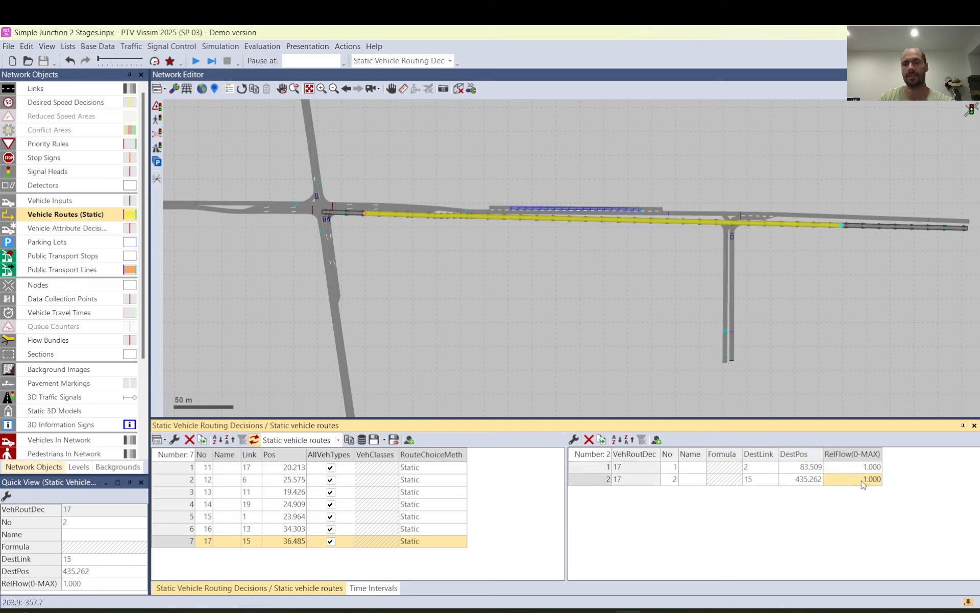
{"action": "left_click", "coordinate": [491, 264]}
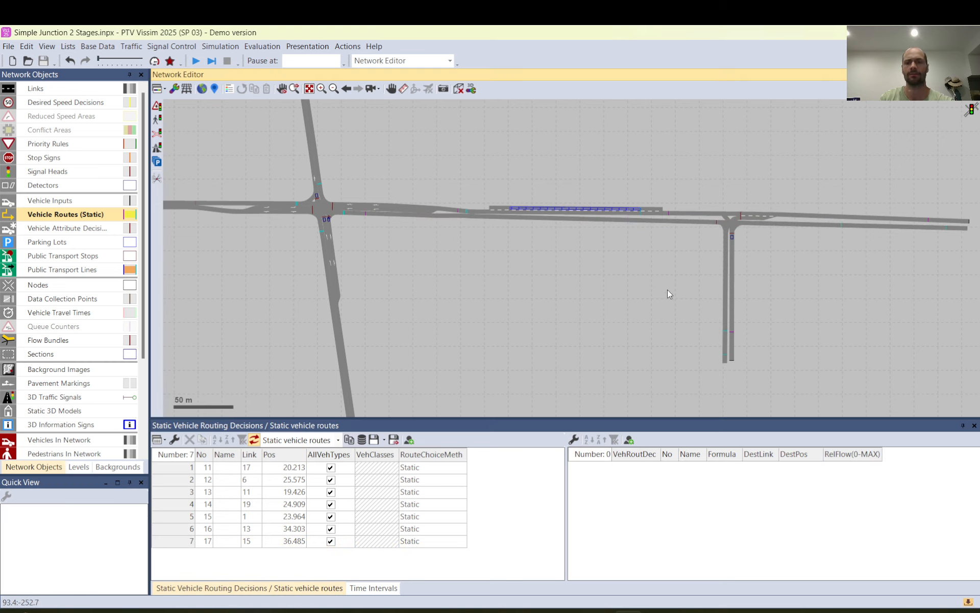
Step: Select the side road's routing decision, highlight its two routes, examine the westbound one past the parking lot, and clear the selection
{"action": "left_click", "coordinate": [733, 334]}
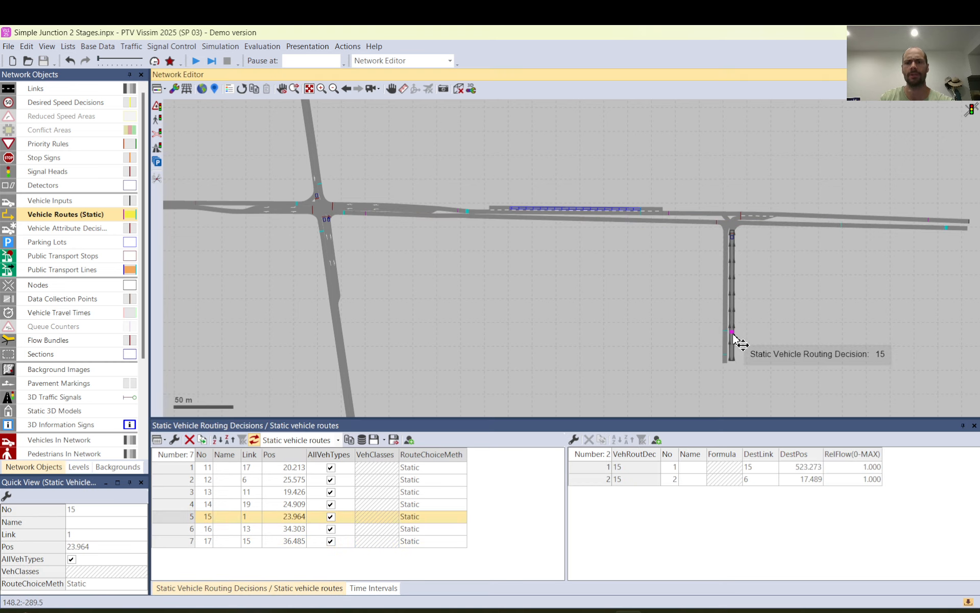
{"action": "left_click", "coordinate": [579, 470]}
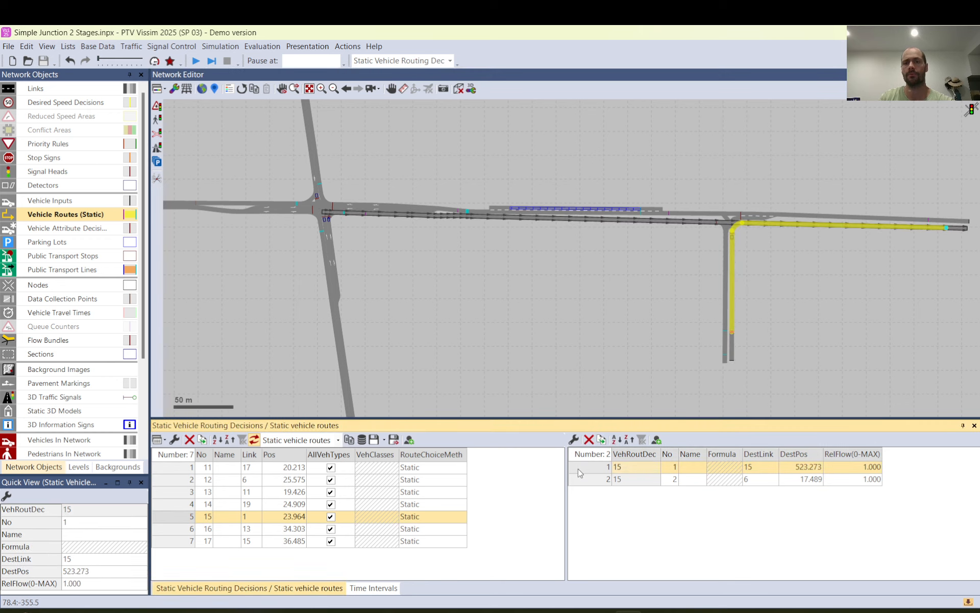
{"action": "left_click", "coordinate": [588, 482]}
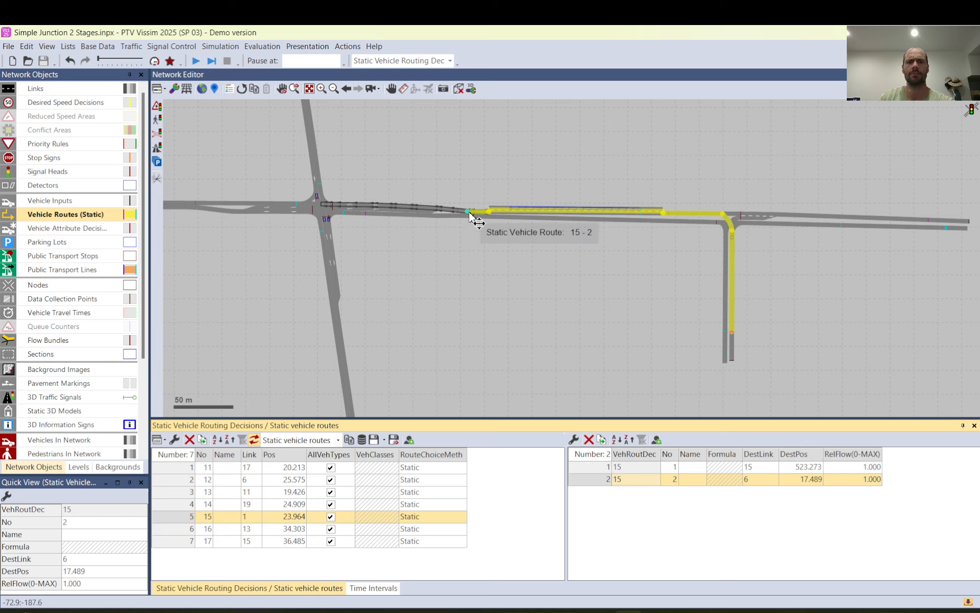
{"action": "scroll", "coordinate": [478, 217], "scroll_direction": "up", "scroll_amount": 2}
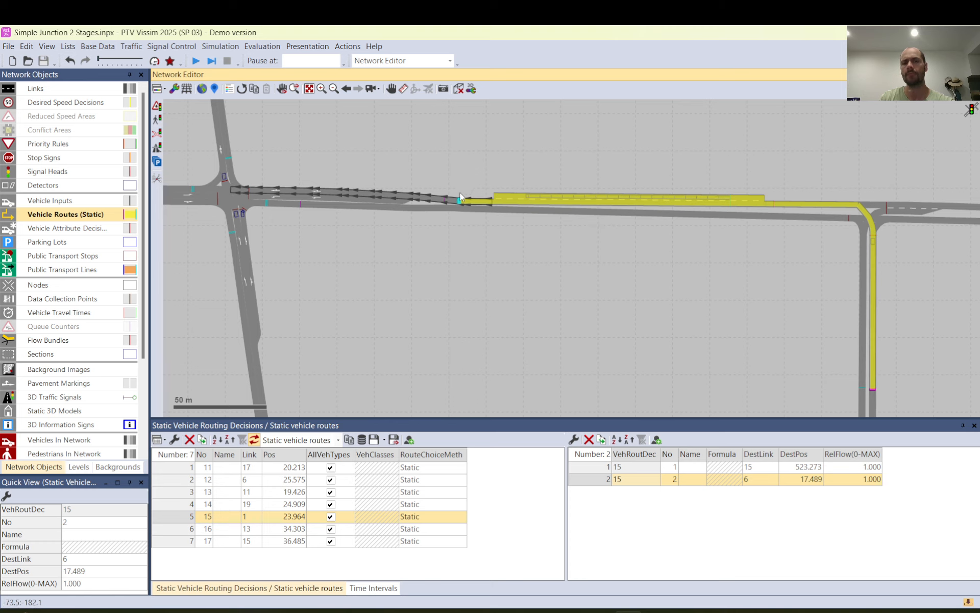
{"action": "scroll", "coordinate": [500, 201], "scroll_direction": "up", "scroll_amount": 2}
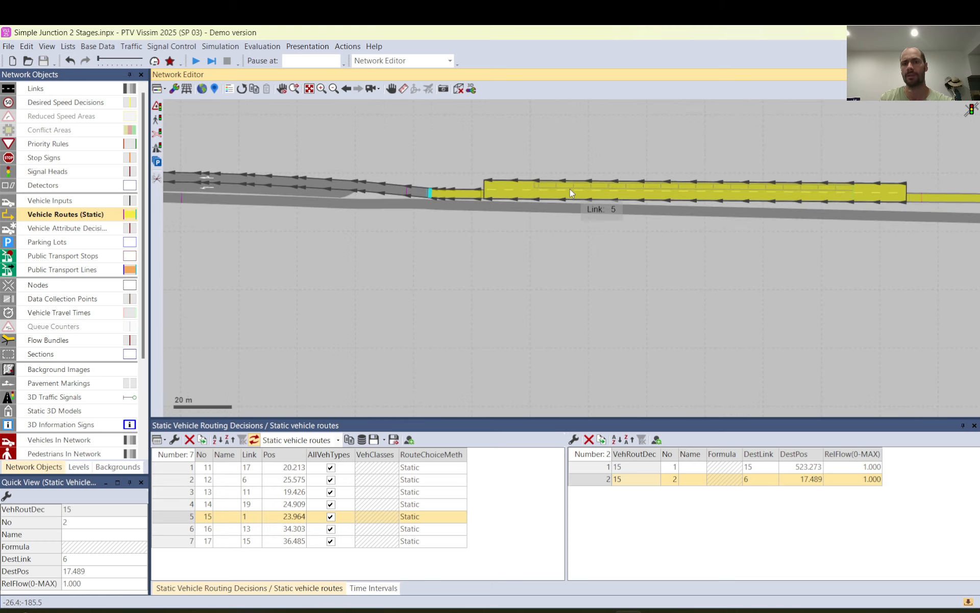
{"action": "left_click", "coordinate": [566, 149]}
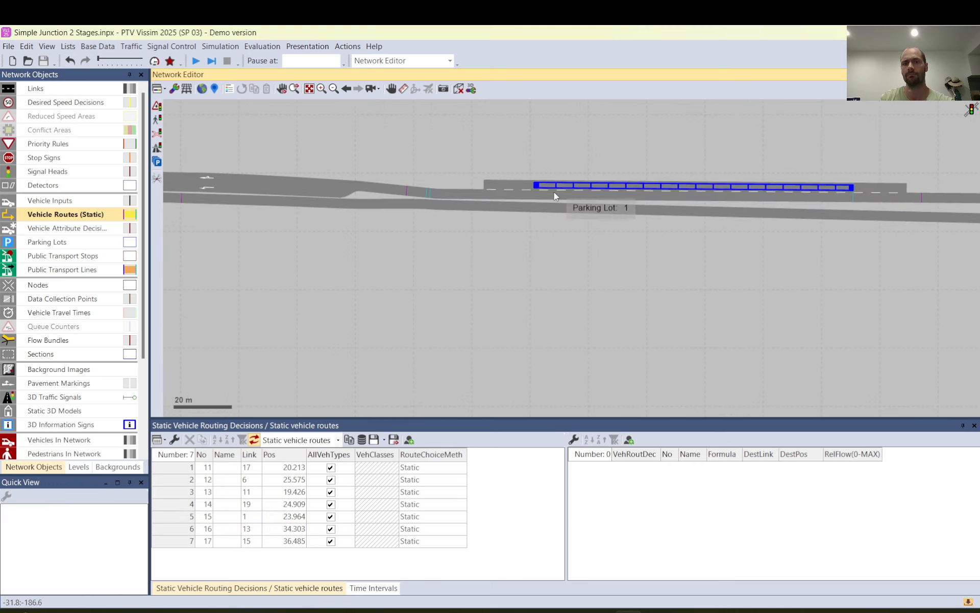
Step: Select the routing decision on westbound link 6 just past the parking lot, and clear the selection
{"action": "left_click", "coordinate": [407, 192]}
{"action": "scroll", "coordinate": [555, 240], "scroll_direction": "down", "scroll_amount": 2}
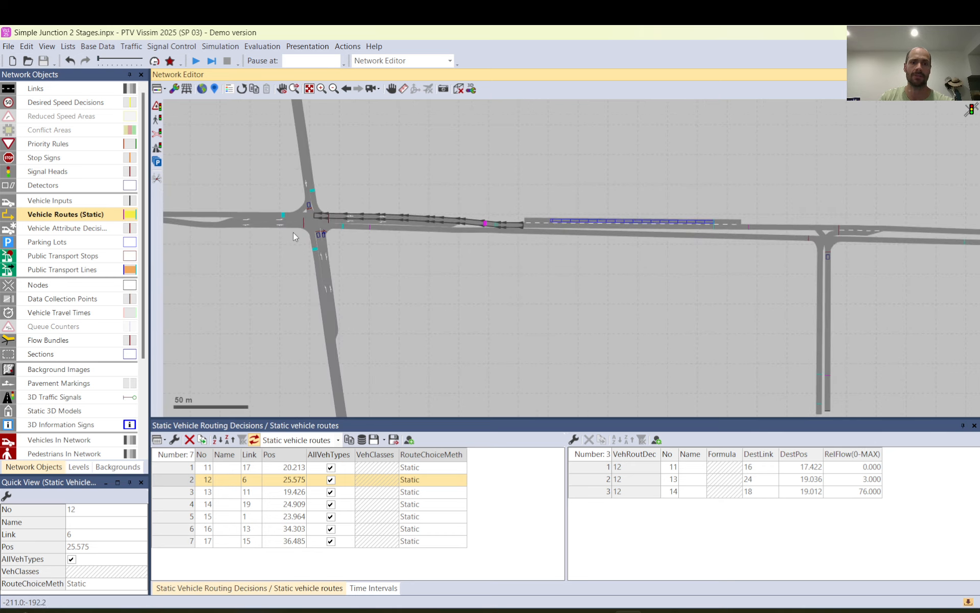
{"action": "left_click", "coordinate": [465, 176]}
{"action": "scroll", "coordinate": [572, 295], "scroll_direction": "down", "scroll_amount": 2}
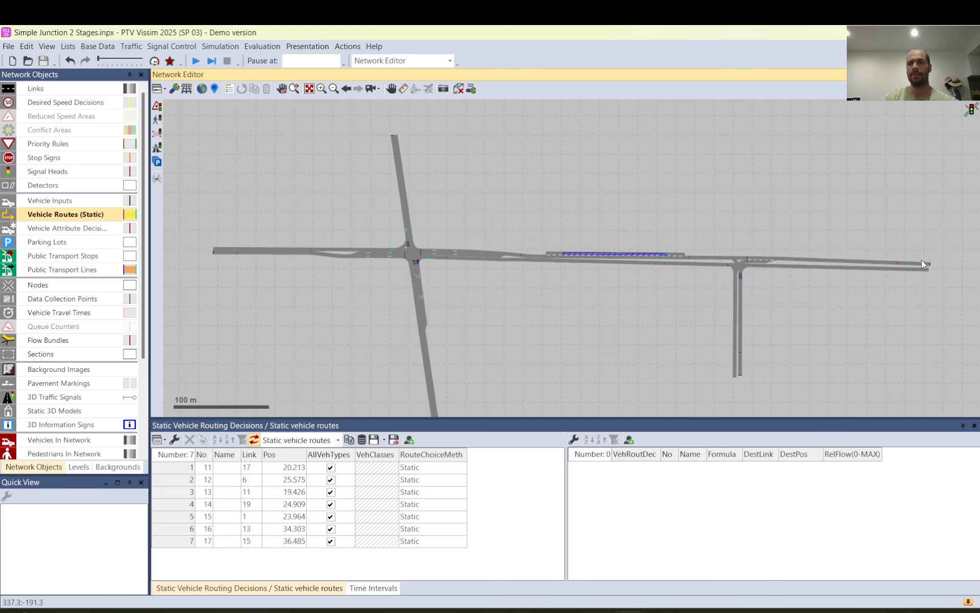
Step: Select the routing decision on the eastern approach, link 13, highlight its routes to links 6 and 2 in turn, and clear the selection
{"action": "left_click", "coordinate": [897, 263]}
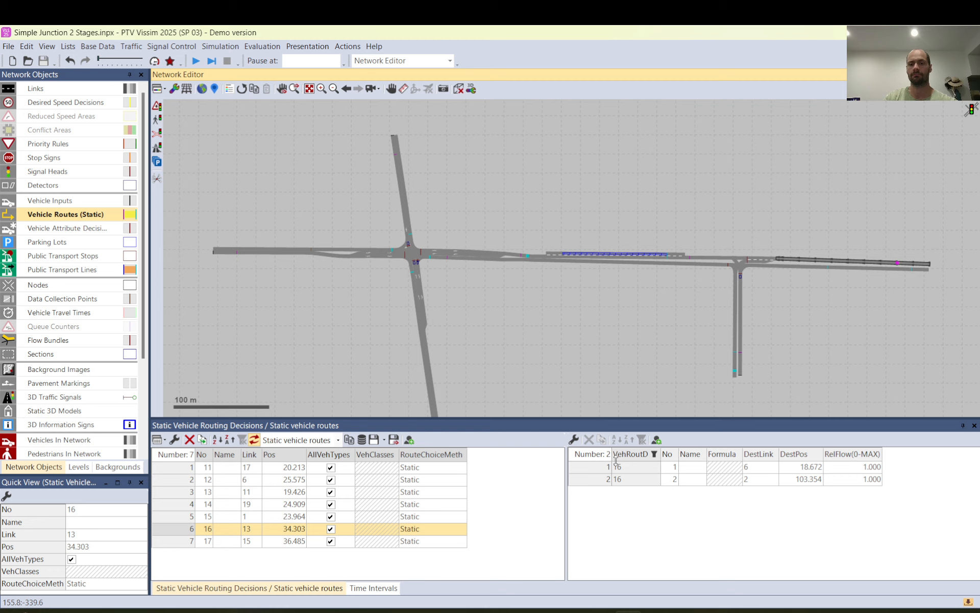
{"action": "left_click", "coordinate": [590, 466]}
{"action": "key", "text": "Down"}
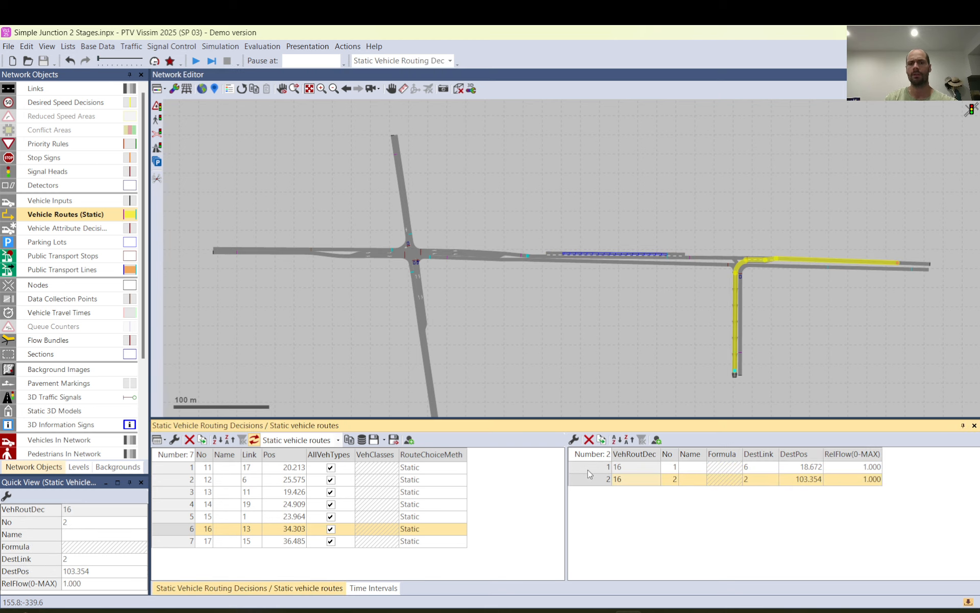
{"action": "key", "text": "Up"}
{"action": "key", "text": "Down"}
{"action": "key", "text": "Up"}
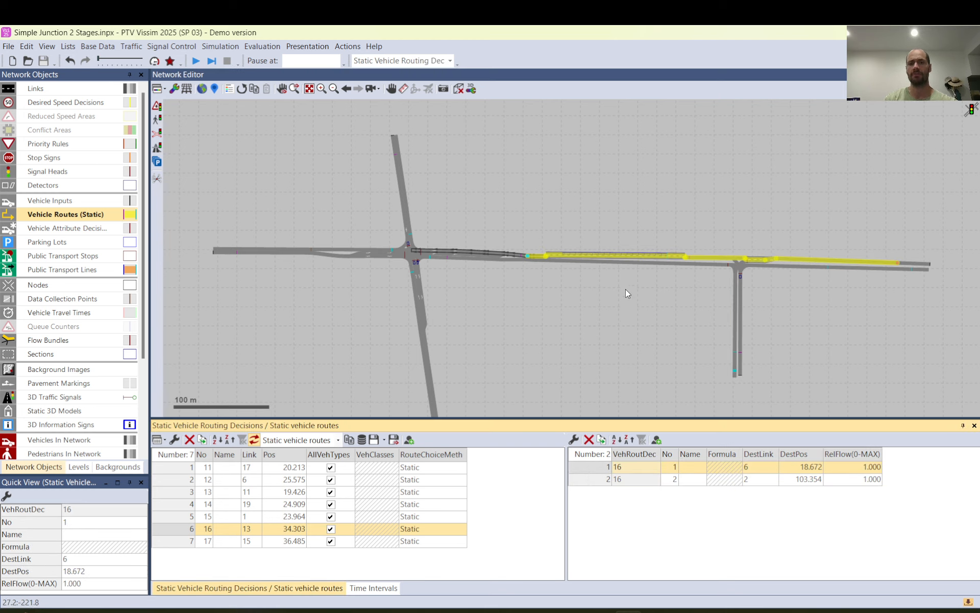
{"action": "left_click", "coordinate": [632, 213]}
Step: Move the parking routing decision upstream along link 4, closer to the T-junction, to about position 37.7 m, and clear the selection
{"action": "scroll", "coordinate": [676, 270], "scroll_direction": "up", "scroll_amount": 3}
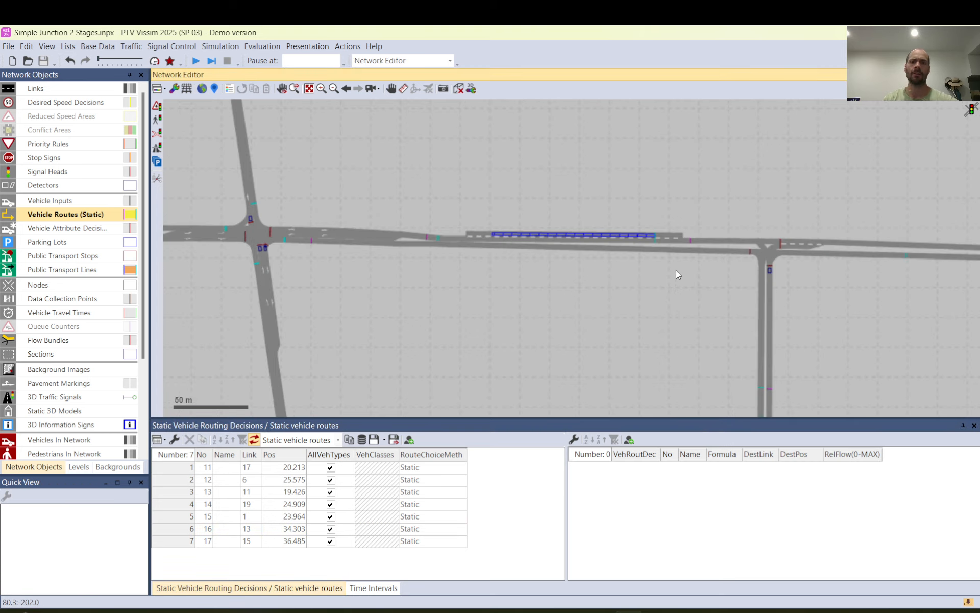
{"action": "scroll", "coordinate": [693, 216], "scroll_direction": "up", "scroll_amount": 1}
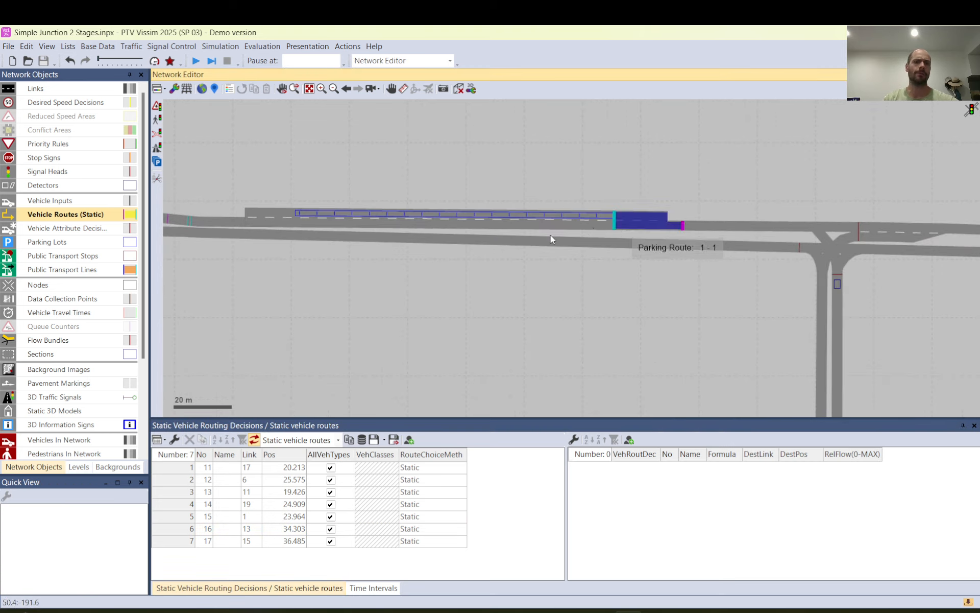
{"action": "left_click", "coordinate": [684, 229]}
{"action": "mouse_move", "coordinate": [684, 230]}
{"action": "left_mouse_down"}
{"action": "mouse_move", "coordinate": [781, 228]}
{"action": "mouse_move", "coordinate": [742, 227]}
{"action": "left_mouse_up"}
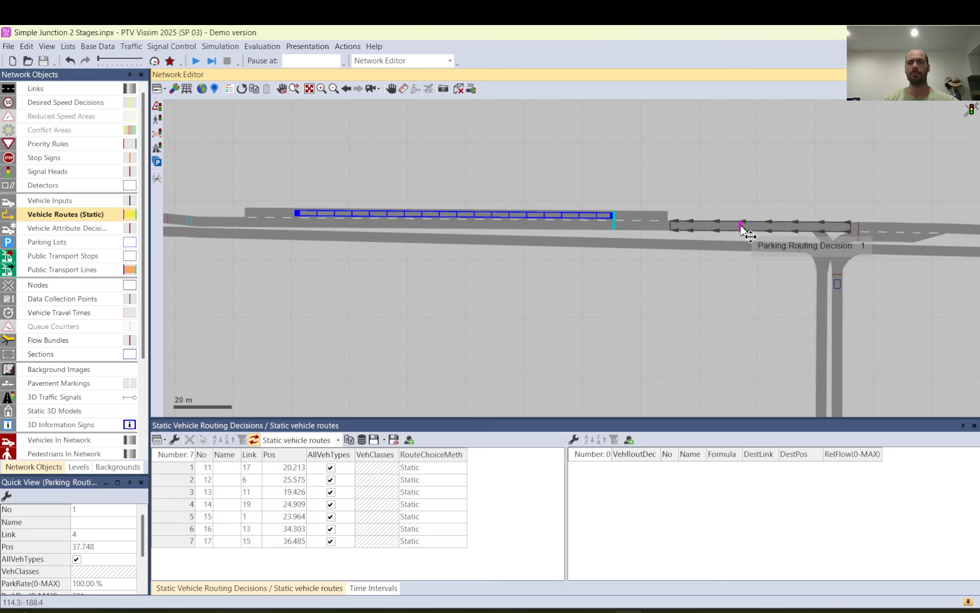
{"action": "left_click", "coordinate": [750, 206]}
{"action": "scroll", "coordinate": [750, 206], "scroll_direction": "down", "scroll_amount": 1}
{"action": "scroll", "coordinate": [751, 206], "scroll_direction": "down", "scroll_amount": 1}
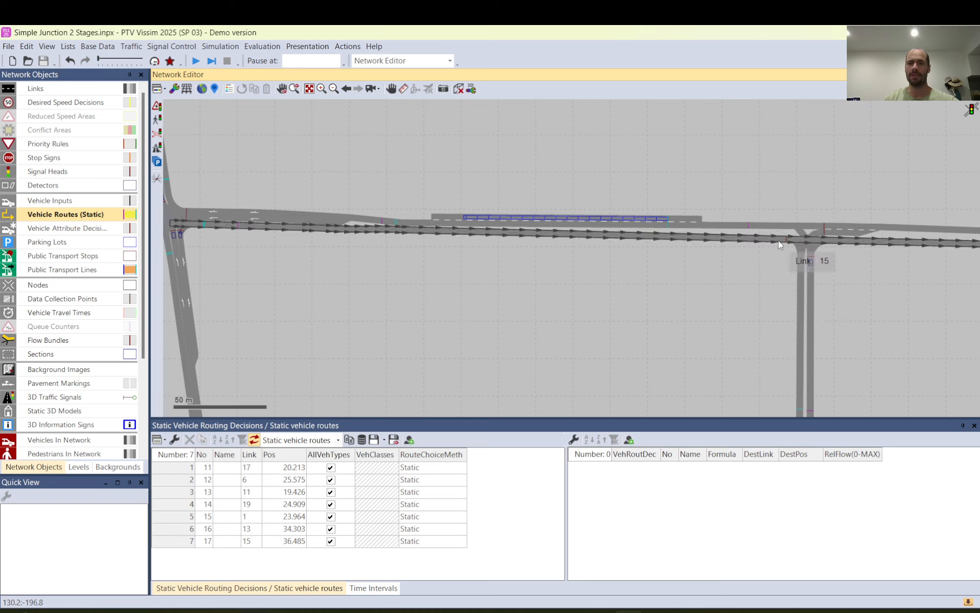
Step: Select the relocated parking routing decision and examine it together with the parking lot and the link 6 approach
{"action": "scroll", "coordinate": [766, 304], "scroll_direction": "down", "scroll_amount": 1}
{"action": "scroll", "coordinate": [765, 303], "scroll_direction": "down", "scroll_amount": 1}
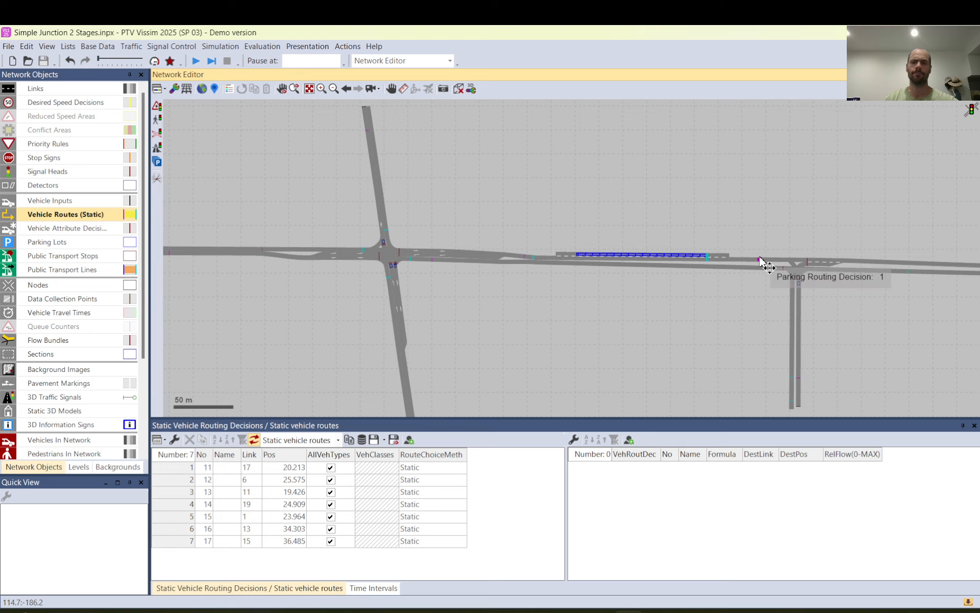
{"action": "scroll", "coordinate": [761, 260], "scroll_direction": "up", "scroll_amount": 2}
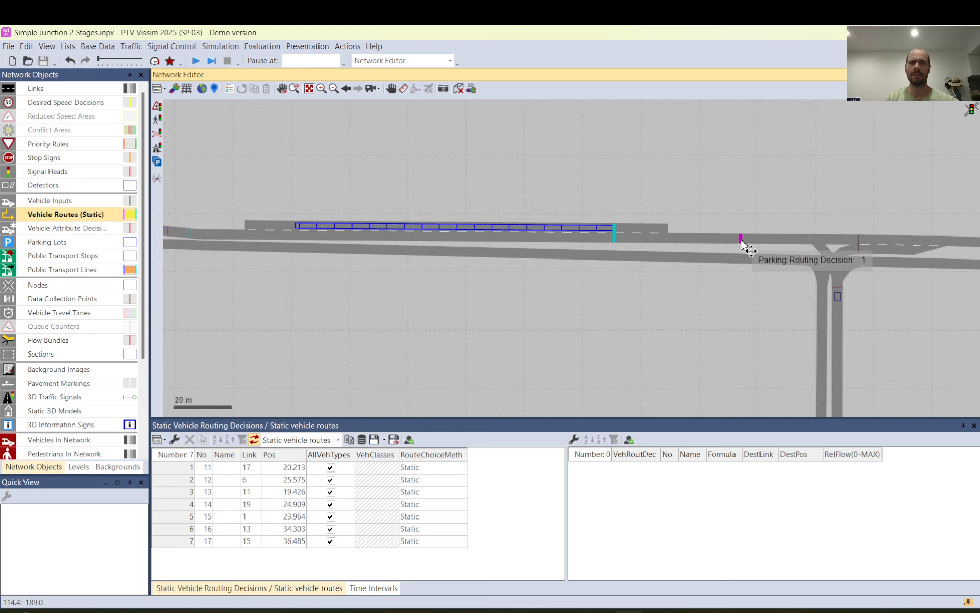
{"action": "left_click", "coordinate": [742, 239]}
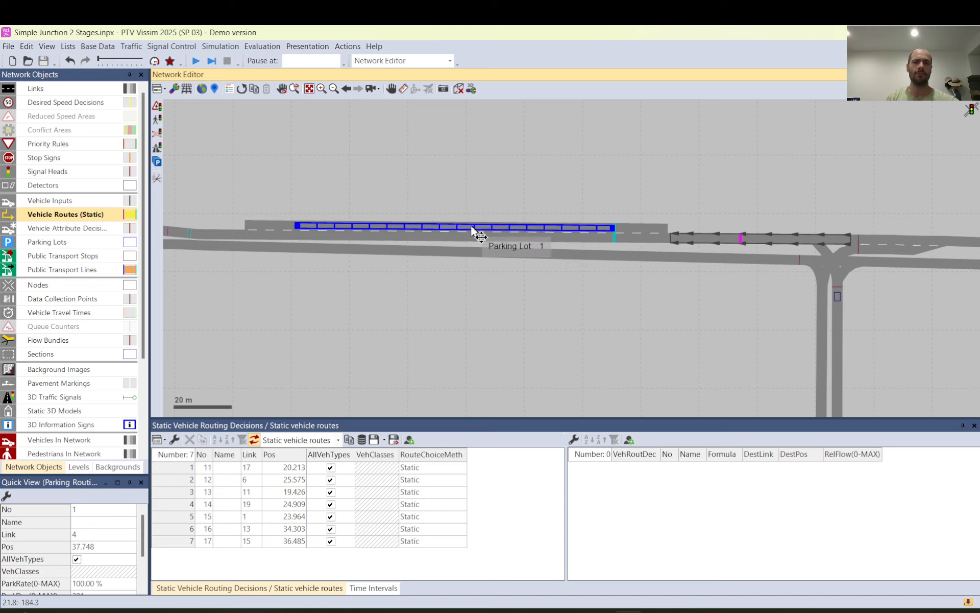
{"action": "scroll", "coordinate": [541, 223], "scroll_direction": "down", "scroll_amount": 2}
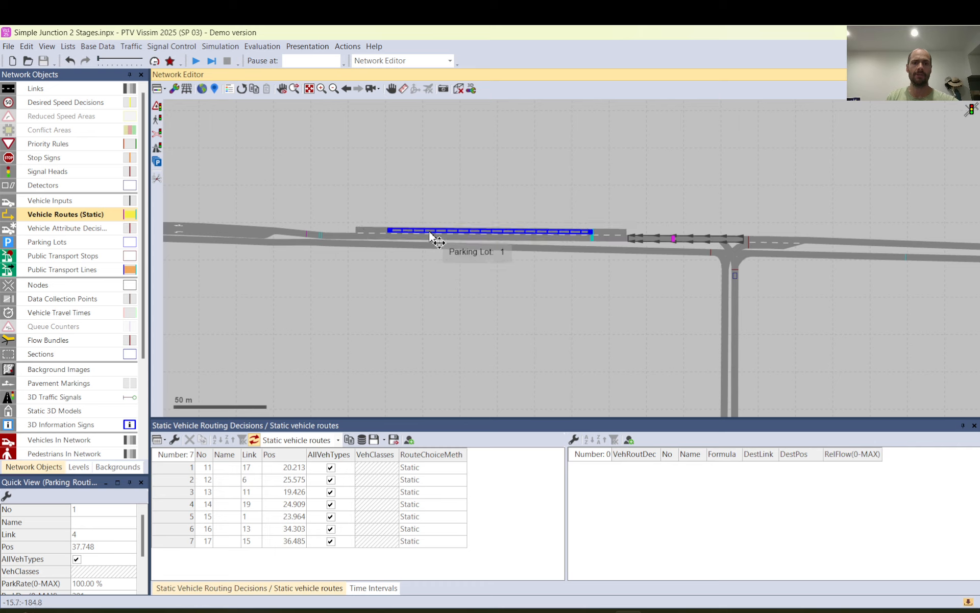
{"action": "scroll", "coordinate": [298, 242], "scroll_direction": "up", "scroll_amount": 2}
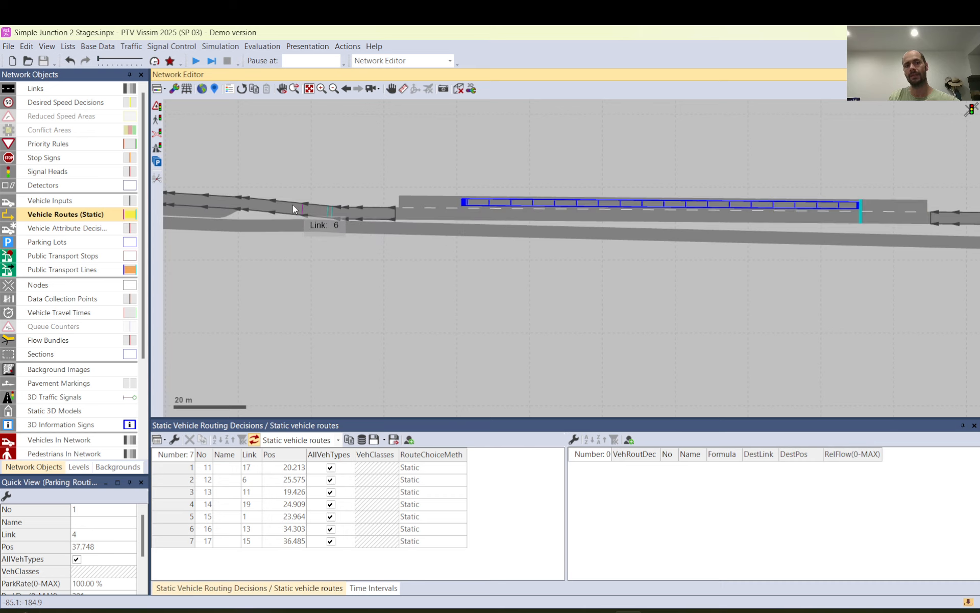
Step: Reselect link 6's static routing decision, check its destinations at the four-arm junction, and clear the selection
{"action": "left_click", "coordinate": [305, 209]}
{"action": "scroll", "coordinate": [304, 209], "scroll_direction": "down", "scroll_amount": 3}
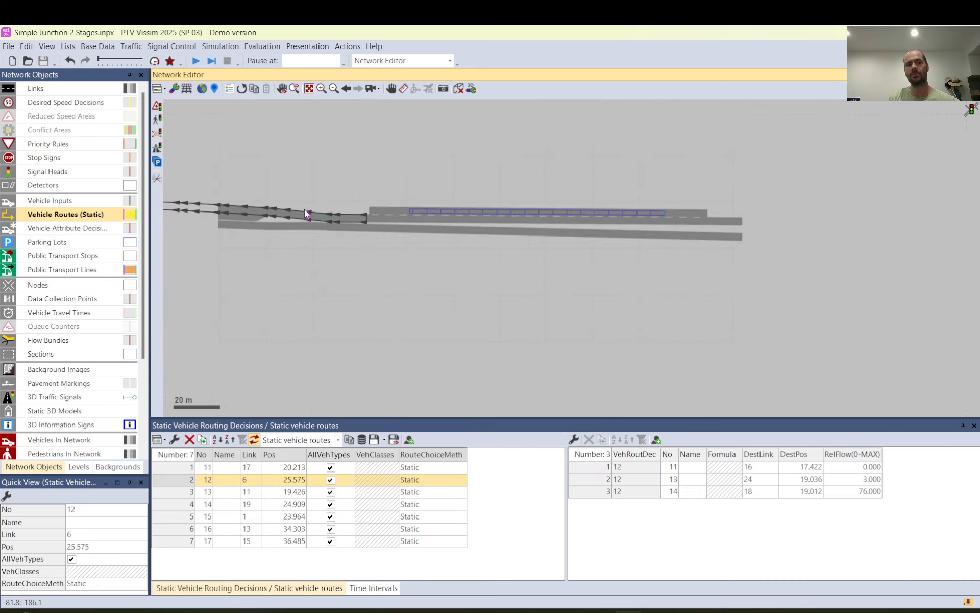
{"action": "scroll", "coordinate": [385, 248], "scroll_direction": "down", "scroll_amount": 1}
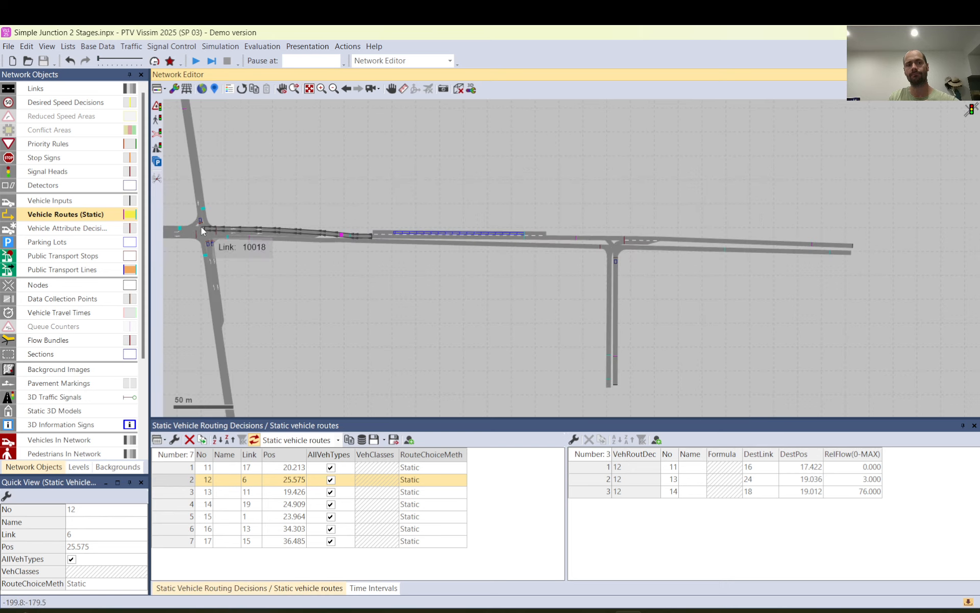
{"action": "left_click", "coordinate": [332, 209]}
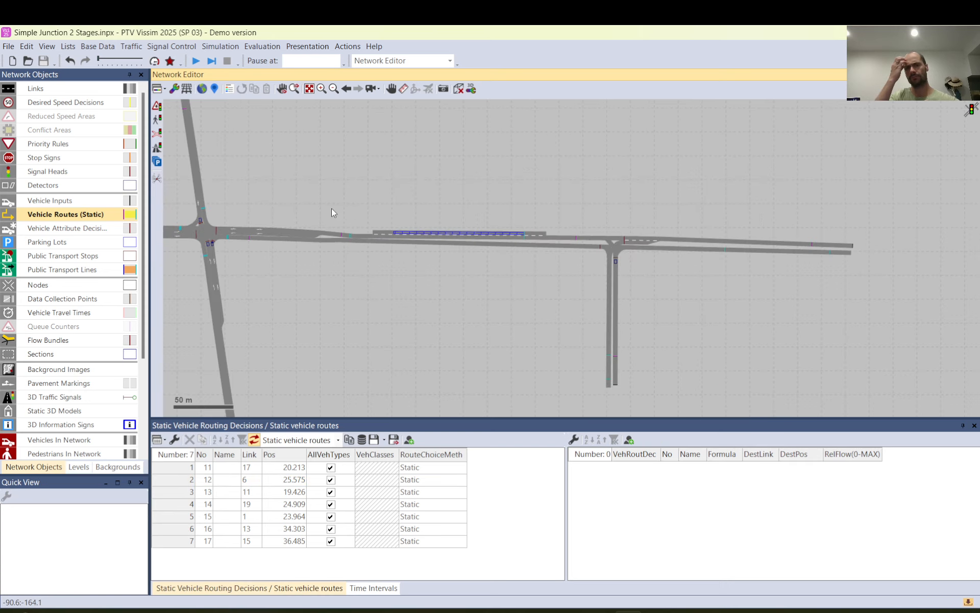
Step: Run the simulation to about 113 s, select the car standing in the parking lot, and enlarge its Quick View
{"action": "left_click", "coordinate": [196, 61]}
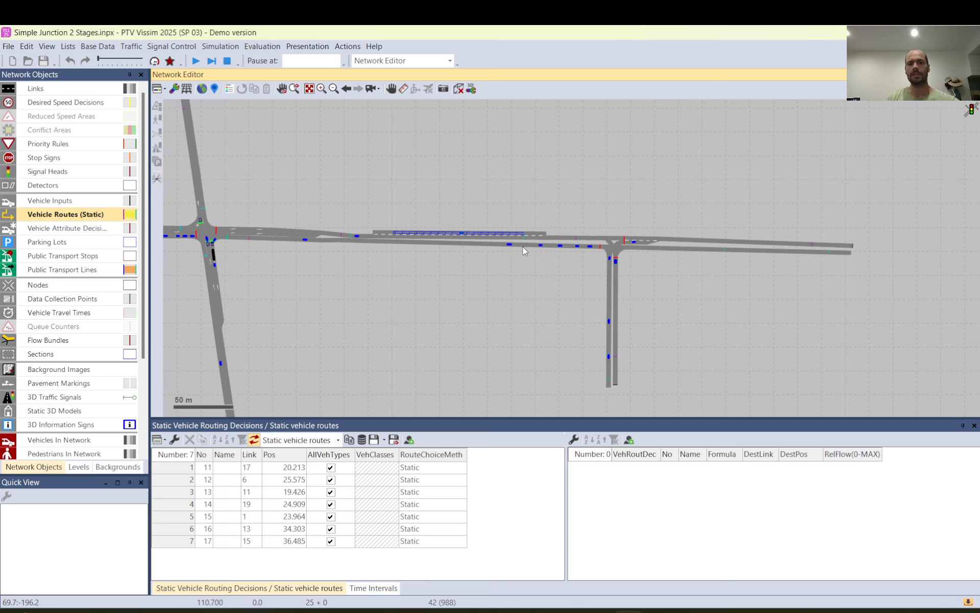
{"action": "scroll", "coordinate": [523, 251], "scroll_direction": "up", "scroll_amount": 3}
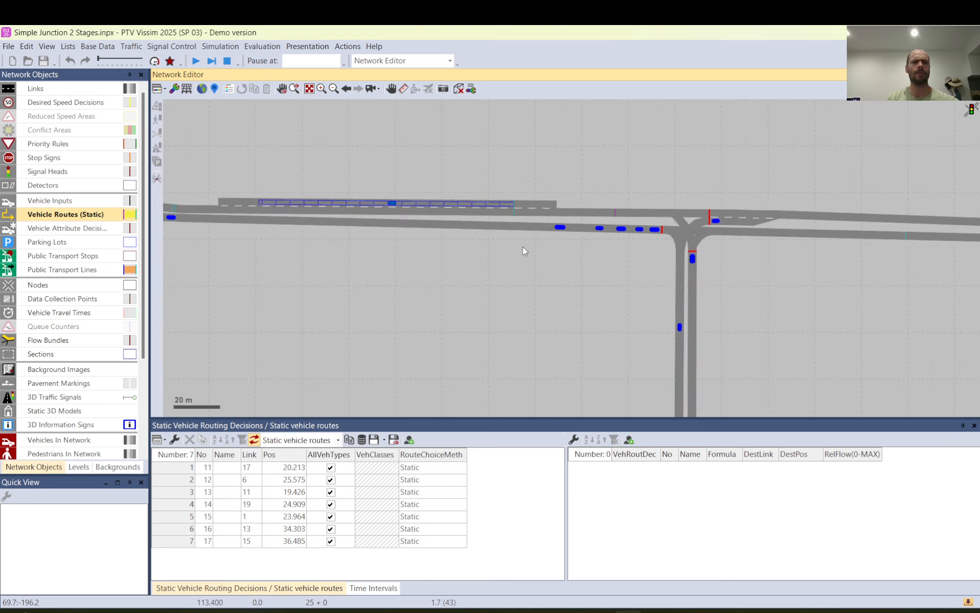
{"action": "left_click", "coordinate": [392, 203]}
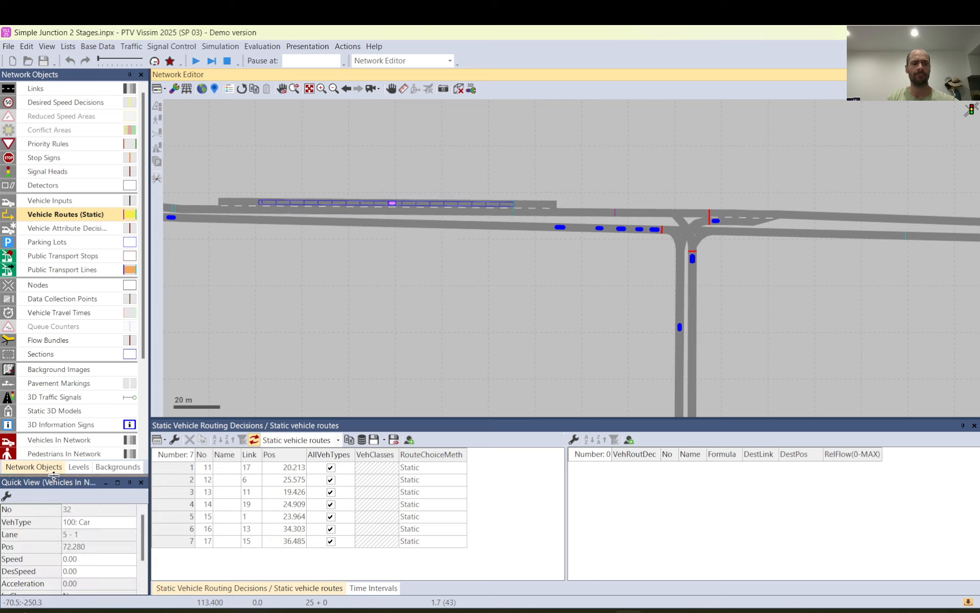
{"action": "left_click_drag", "start_coordinate": [69, 475], "coordinate": [69, 338]}
Step: Open the Quick View attribute selection for vehicles in network and add the Parking routes attribute
{"action": "left_click", "coordinate": [6, 359]}
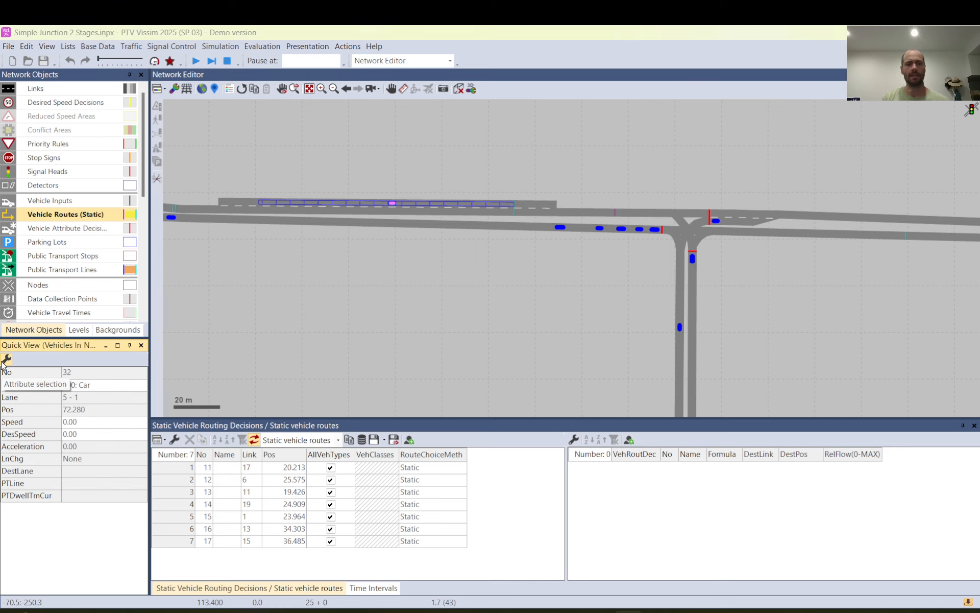
{"action": "scroll", "coordinate": [136, 255], "scroll_direction": "down", "scroll_amount": 3}
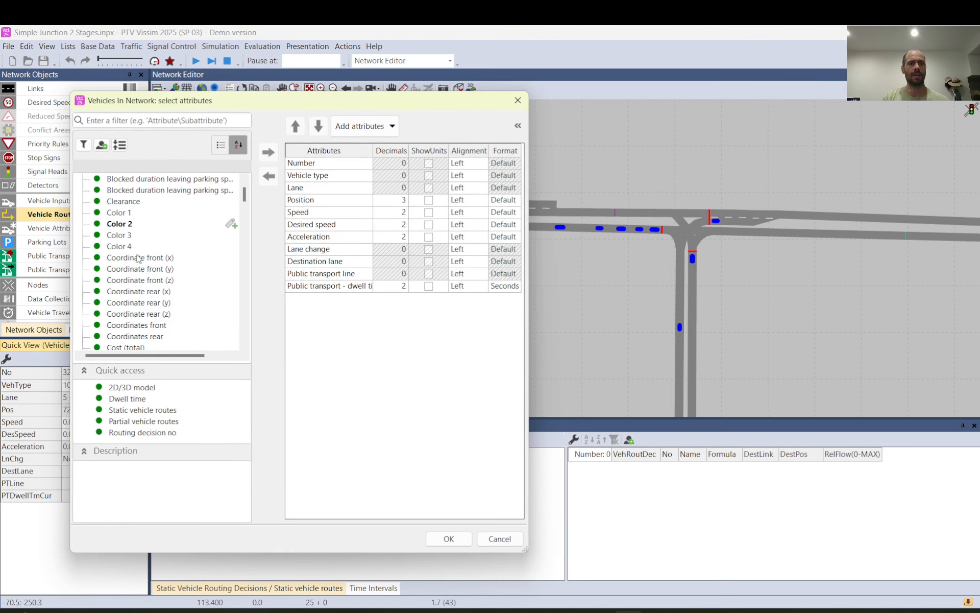
{"action": "scroll", "coordinate": [138, 258], "scroll_direction": "down", "scroll_amount": 3}
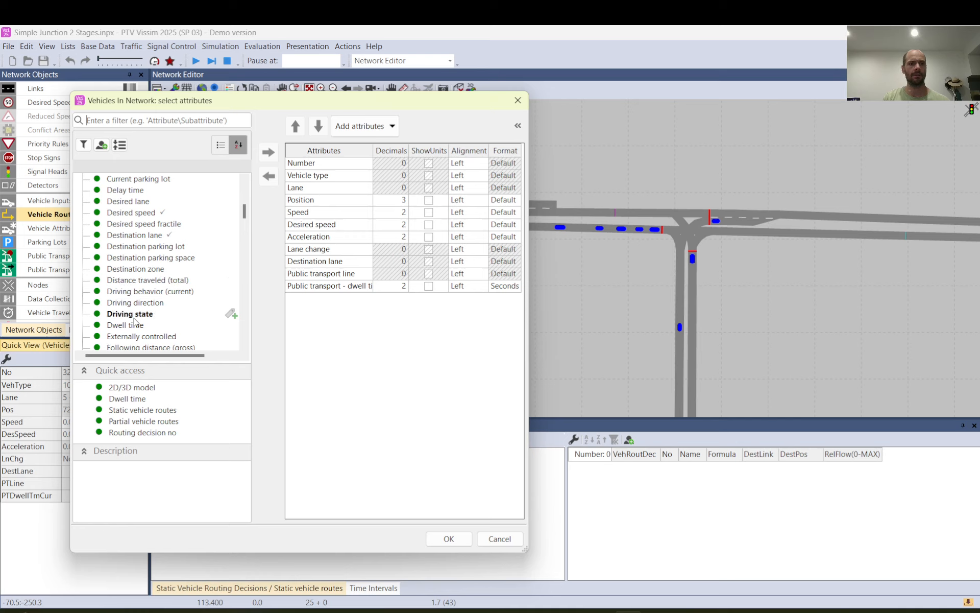
{"action": "scroll", "coordinate": [134, 321], "scroll_direction": "down", "scroll_amount": 1}
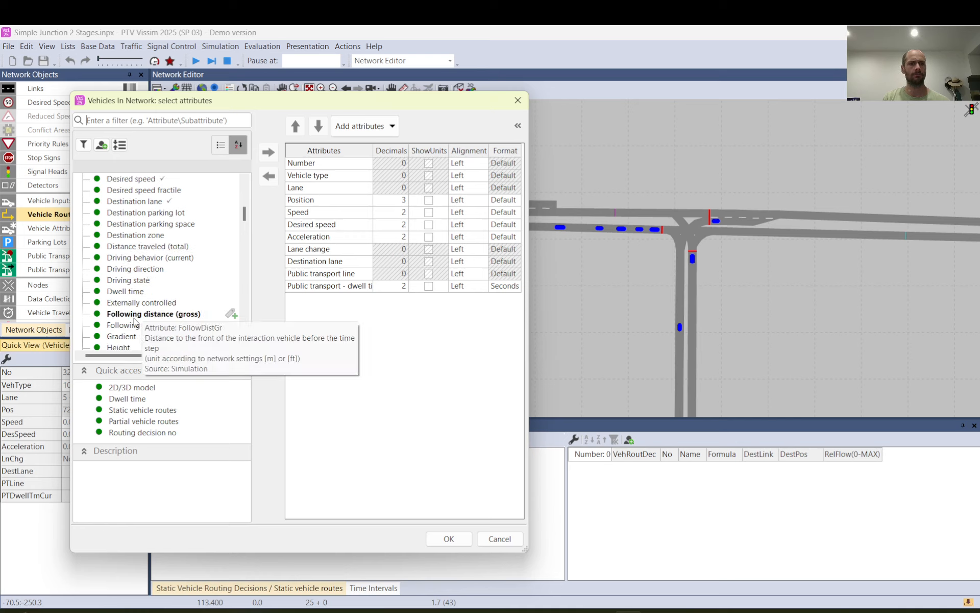
{"action": "scroll", "coordinate": [135, 320], "scroll_direction": "down", "scroll_amount": 1}
{"action": "scroll", "coordinate": [135, 321], "scroll_direction": "down", "scroll_amount": 5}
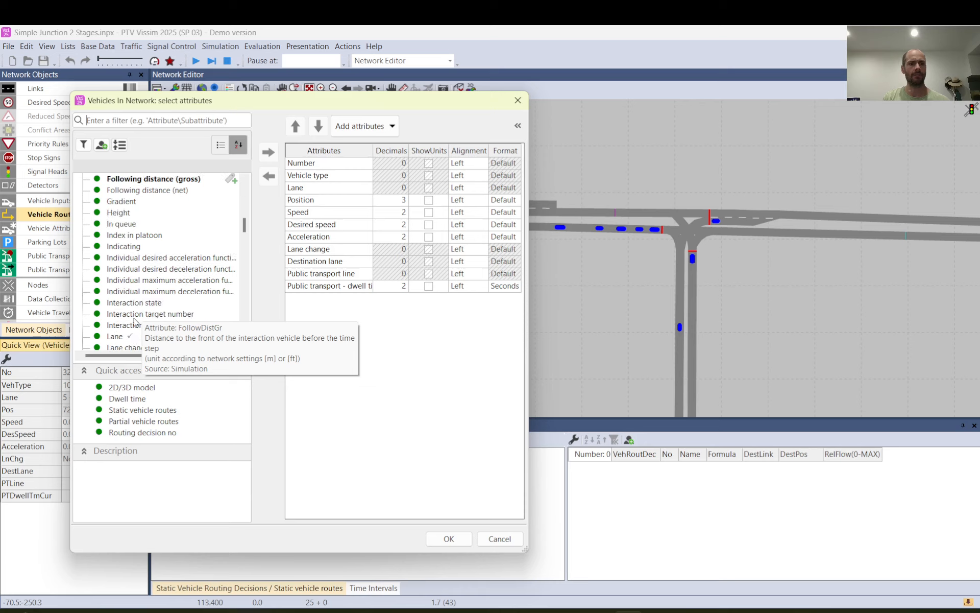
{"action": "scroll", "coordinate": [135, 321], "scroll_direction": "down", "scroll_amount": 3}
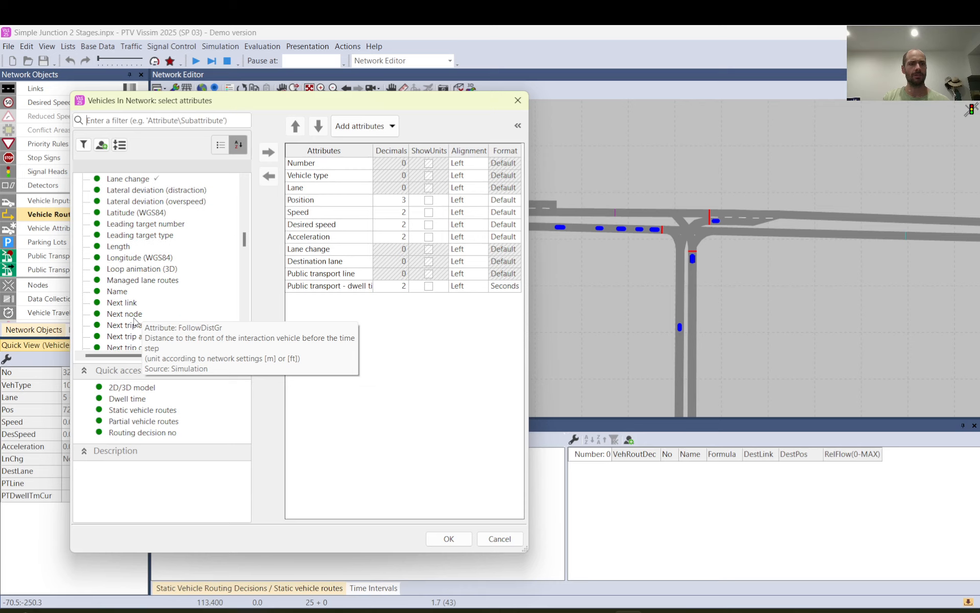
{"action": "scroll", "coordinate": [135, 321], "scroll_direction": "down", "scroll_amount": 6}
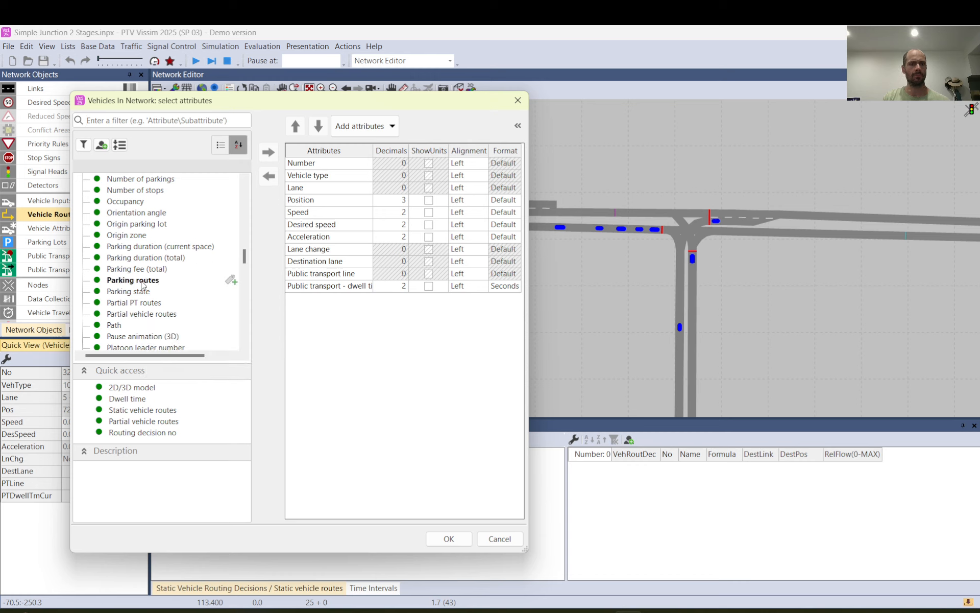
{"action": "double_click", "coordinate": [143, 281]}
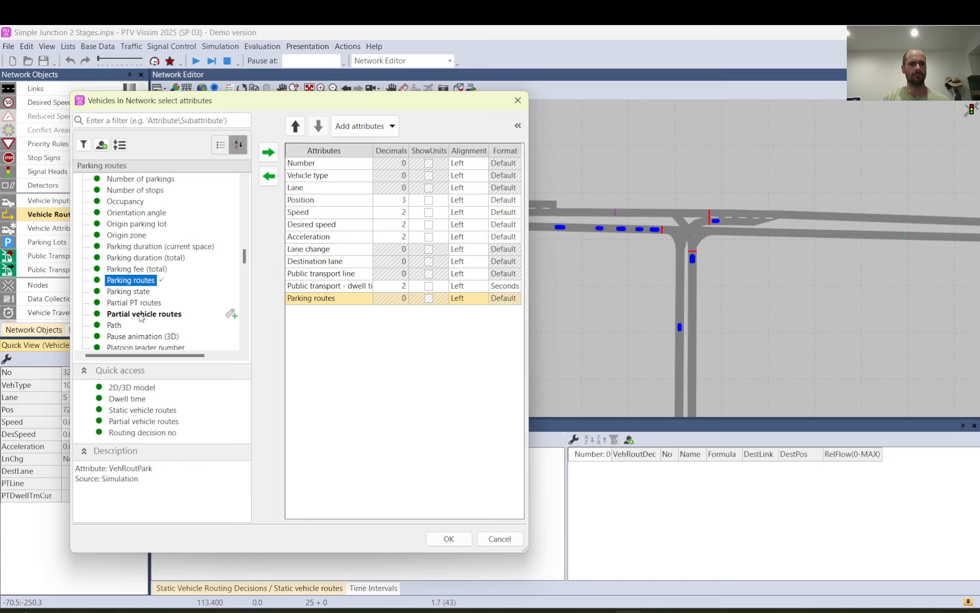
Step: Add the Routing decision no, Route number, Routing decision type and Static vehicle routes attributes to the vehicle Quick View and accept the selection
{"action": "scroll", "coordinate": [141, 329], "scroll_direction": "down", "scroll_amount": 3}
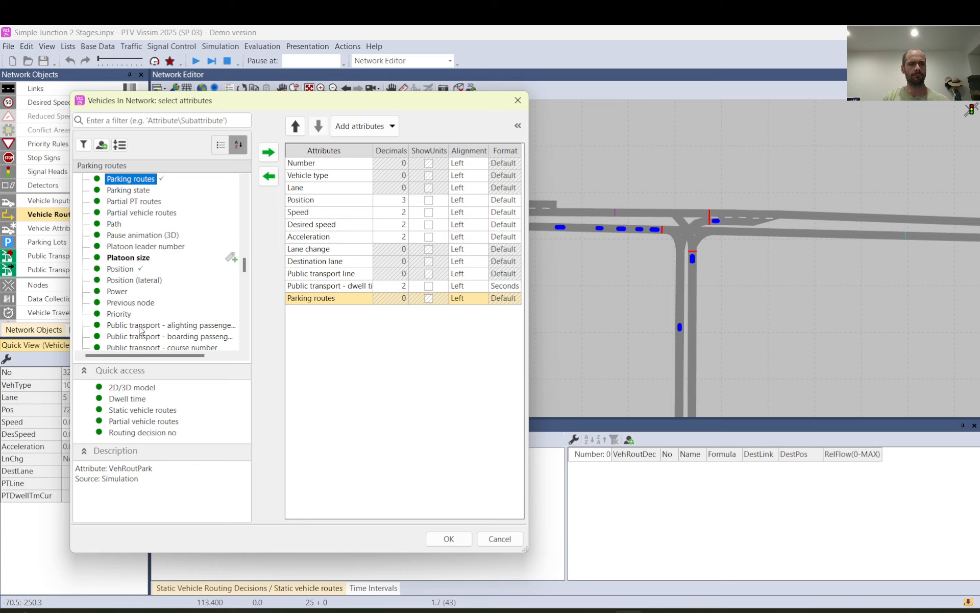
{"action": "scroll", "coordinate": [141, 329], "scroll_direction": "down", "scroll_amount": 6}
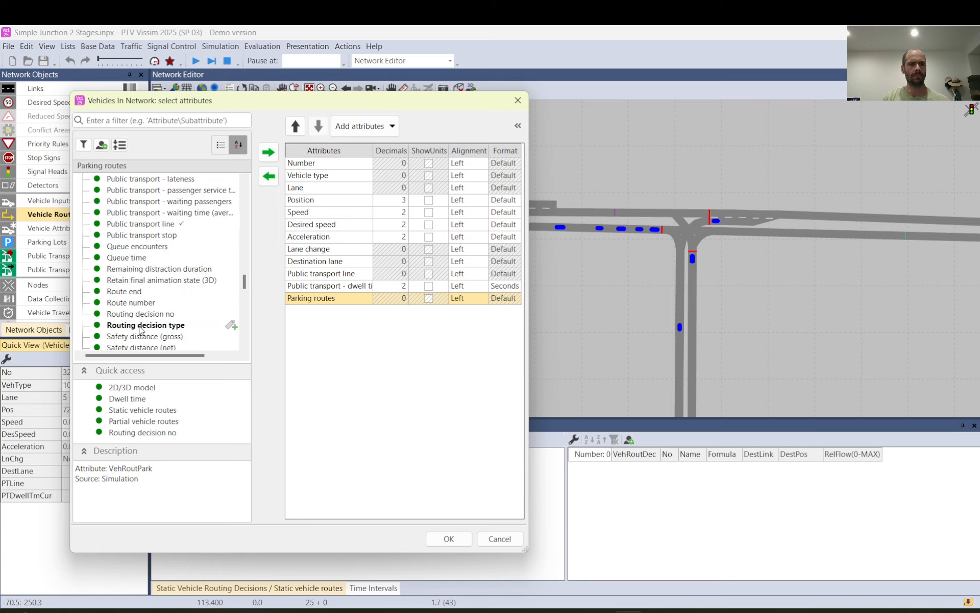
{"action": "double_click", "coordinate": [130, 316]}
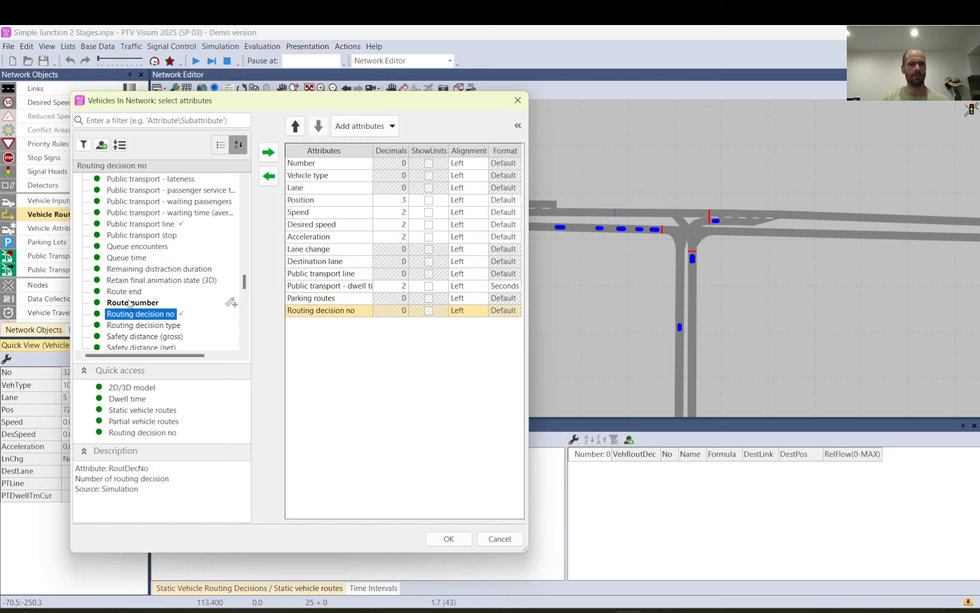
{"action": "double_click", "coordinate": [129, 303]}
{"action": "scroll", "coordinate": [133, 337], "scroll_direction": "down", "scroll_amount": 2}
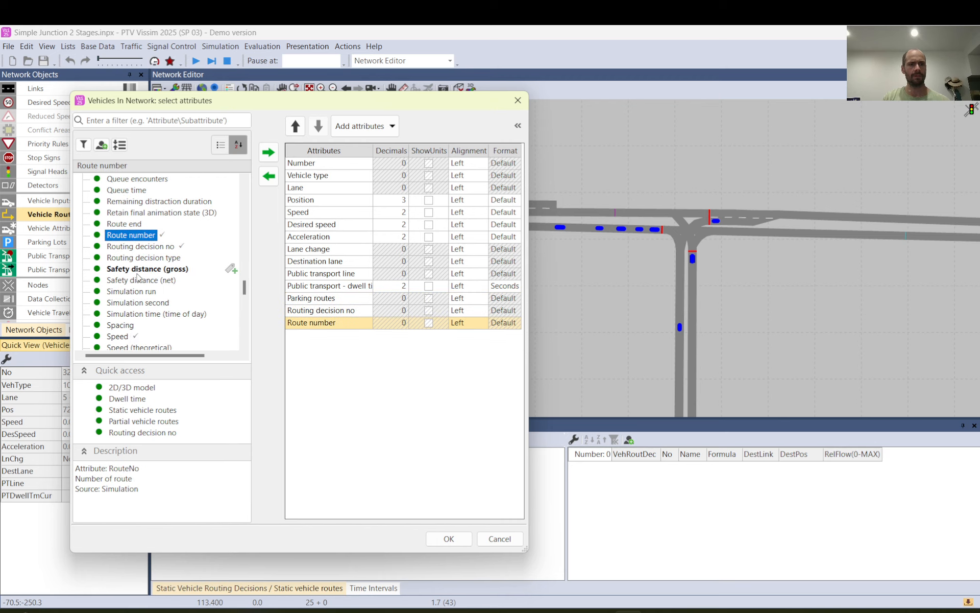
{"action": "double_click", "coordinate": [134, 257]}
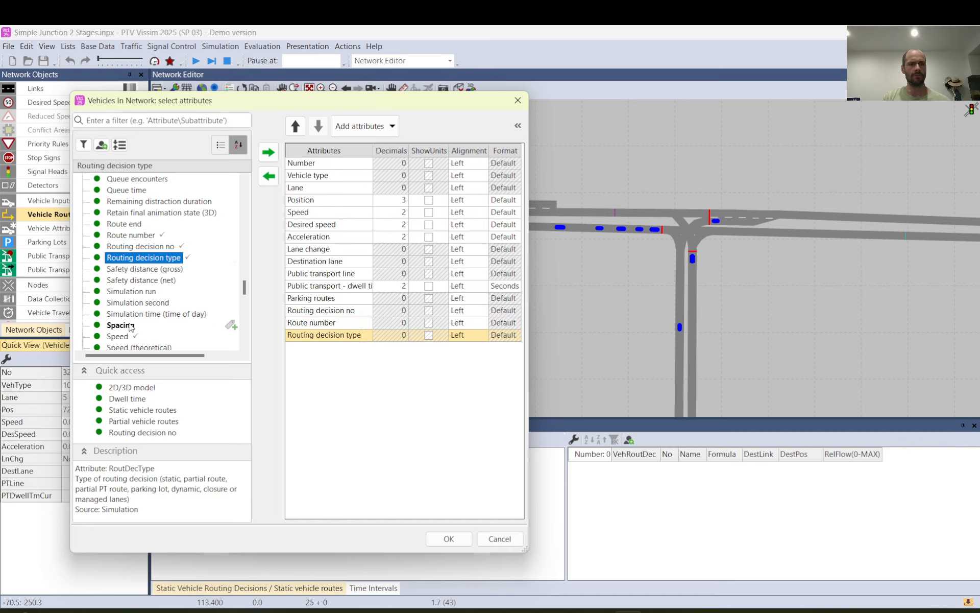
{"action": "scroll", "coordinate": [131, 328], "scroll_direction": "down", "scroll_amount": 4}
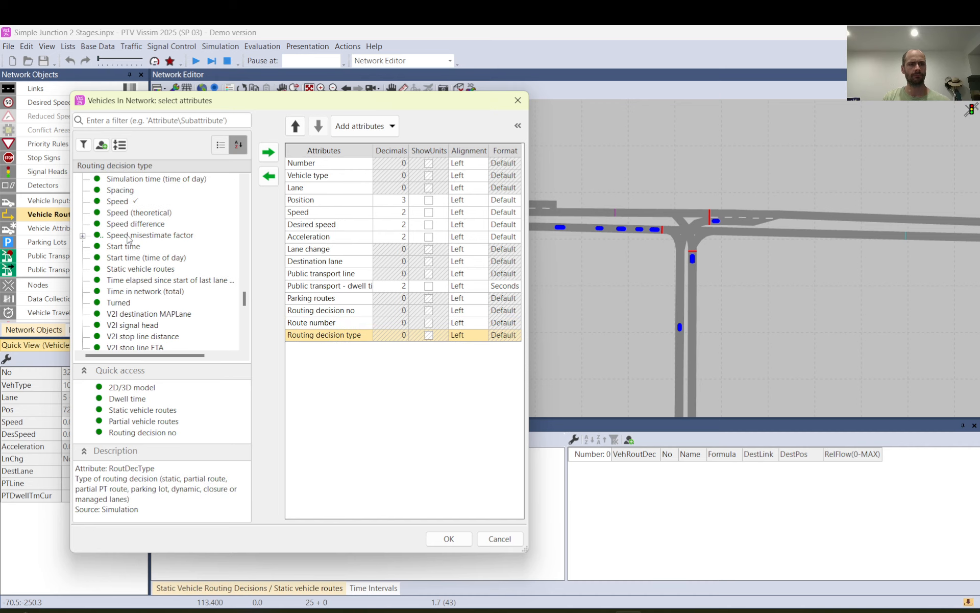
{"action": "double_click", "coordinate": [128, 269]}
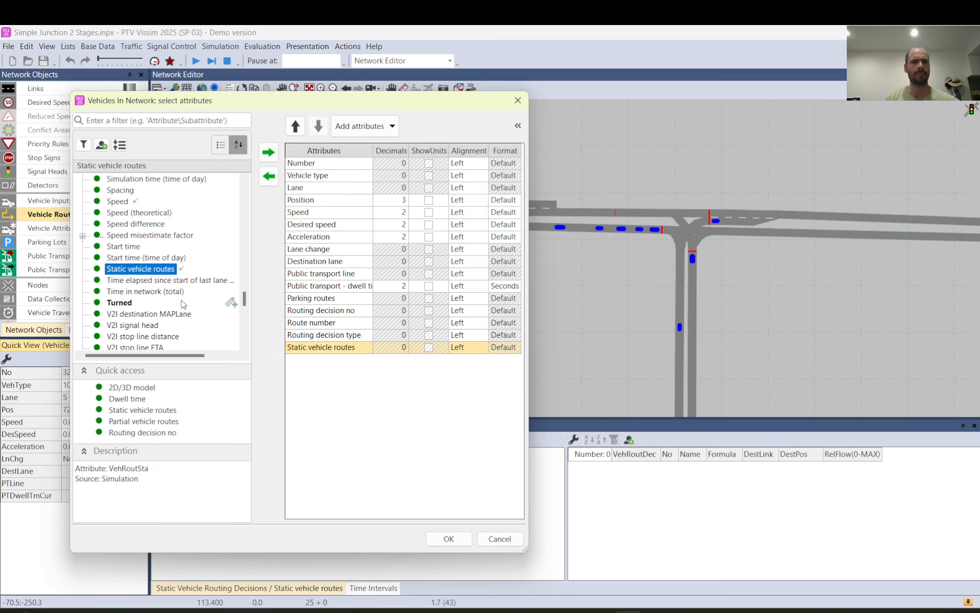
{"action": "scroll", "coordinate": [442, 491], "scroll_direction": "down", "scroll_amount": 3}
{"action": "left_click", "coordinate": [435, 540]}
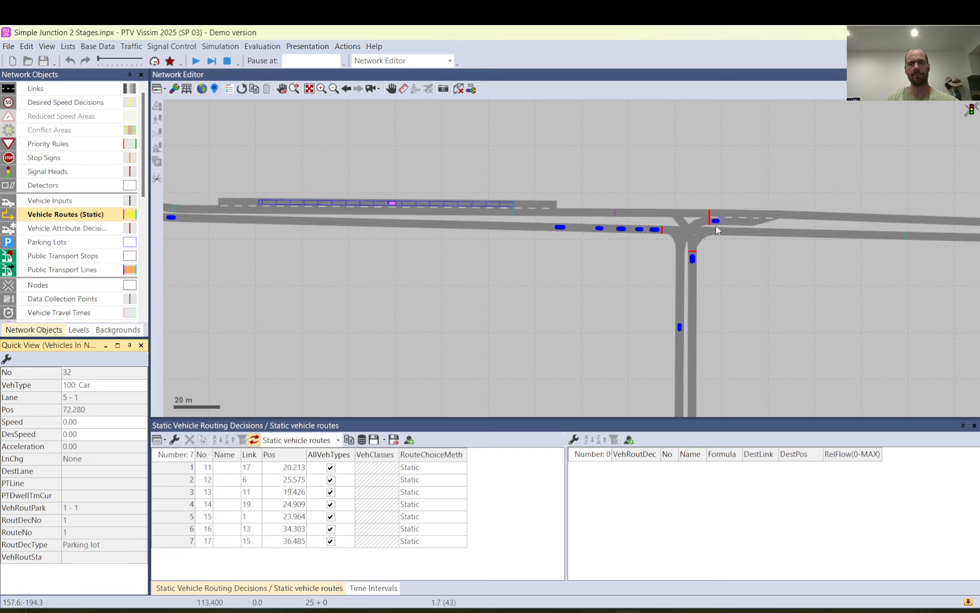
Step: Run the simulation to about 119 s, select the car turning onto link 4 at the T-junction, and check its routing attributes
{"action": "left_click", "coordinate": [532, 172]}
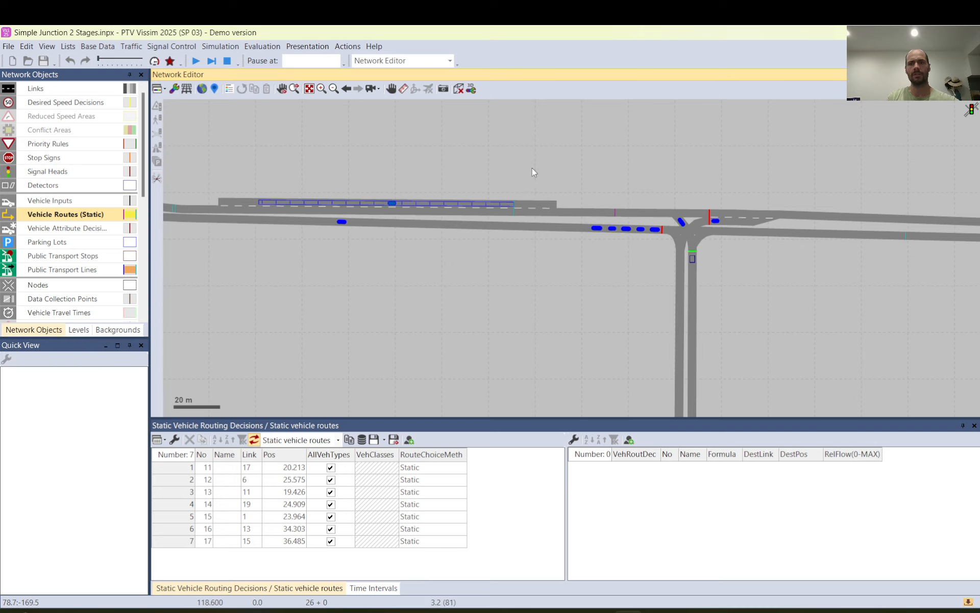
{"action": "left_click", "coordinate": [678, 218]}
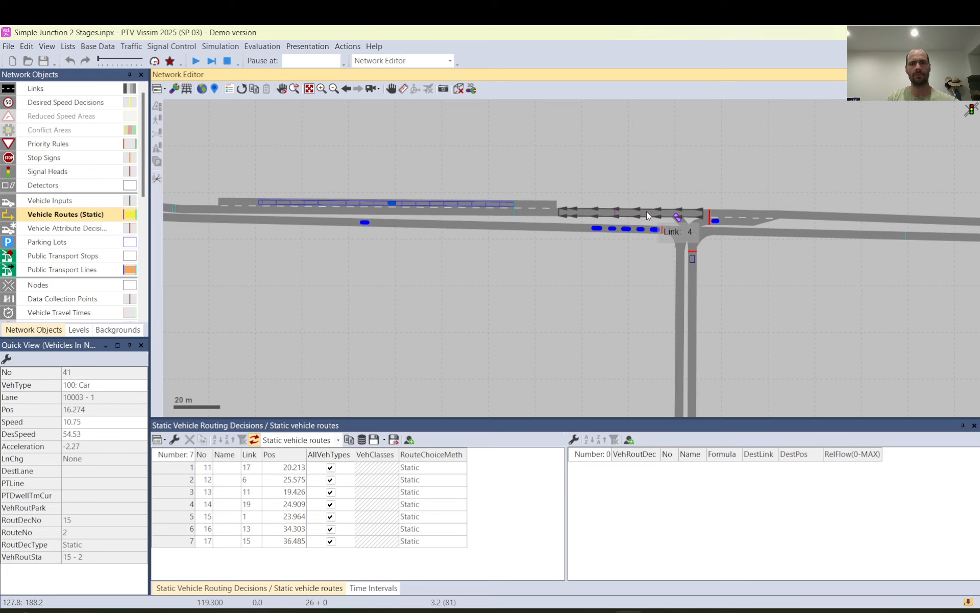
{"action": "scroll", "coordinate": [646, 210], "scroll_direction": "down", "scroll_amount": 2}
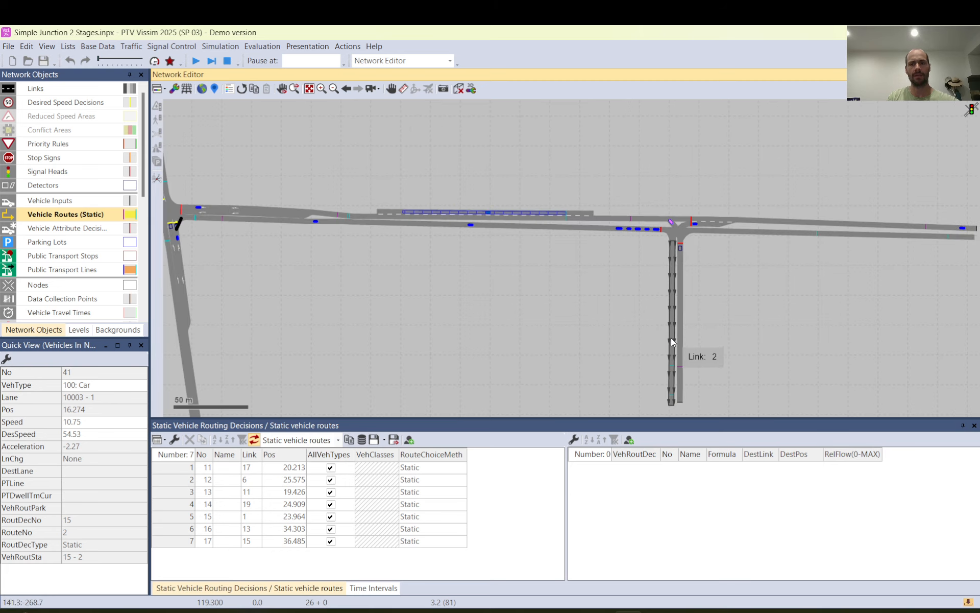
Step: Select link 1's static routing decision, highlight its route 2 to link 6, and clear the selection
{"action": "left_click", "coordinate": [683, 374]}
{"action": "left_click", "coordinate": [587, 480]}
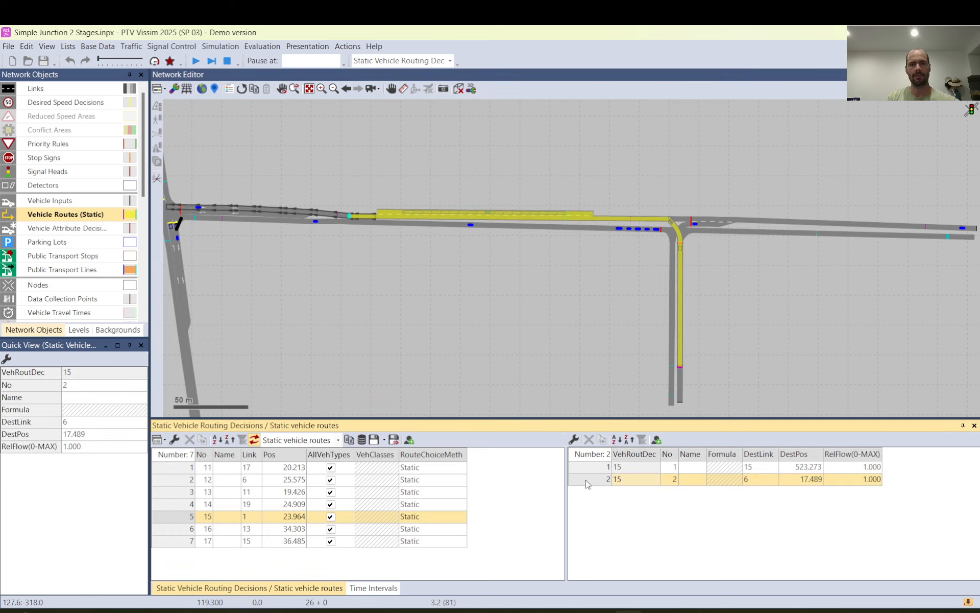
{"action": "left_click", "coordinate": [485, 180]}
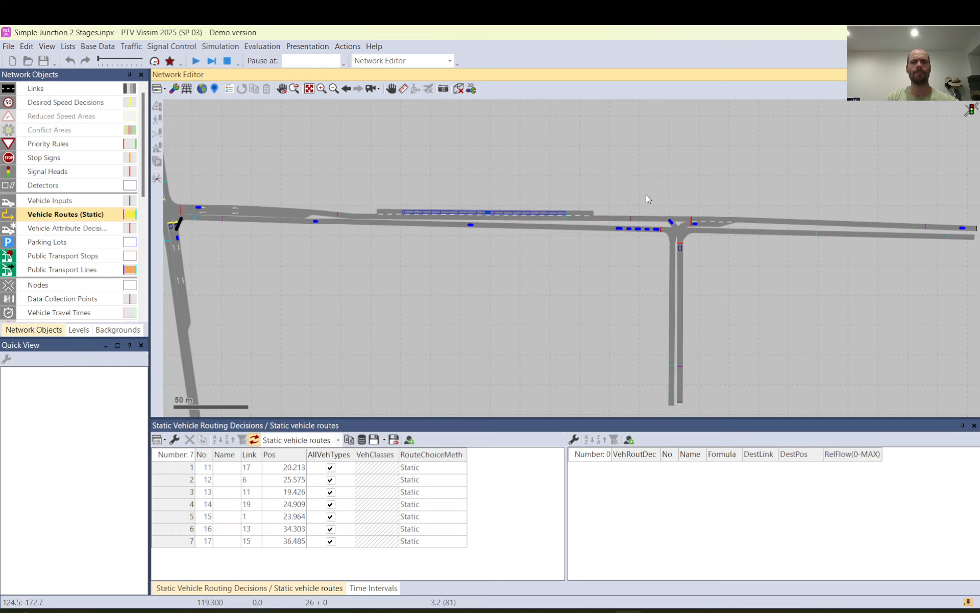
Step: Reselect the turning car and advance the simulation to about 133 s, following its routing attributes until it reaches the parking lot
{"action": "scroll", "coordinate": [646, 194], "scroll_direction": "up", "scroll_amount": 2}
{"action": "left_click", "coordinate": [691, 235]}
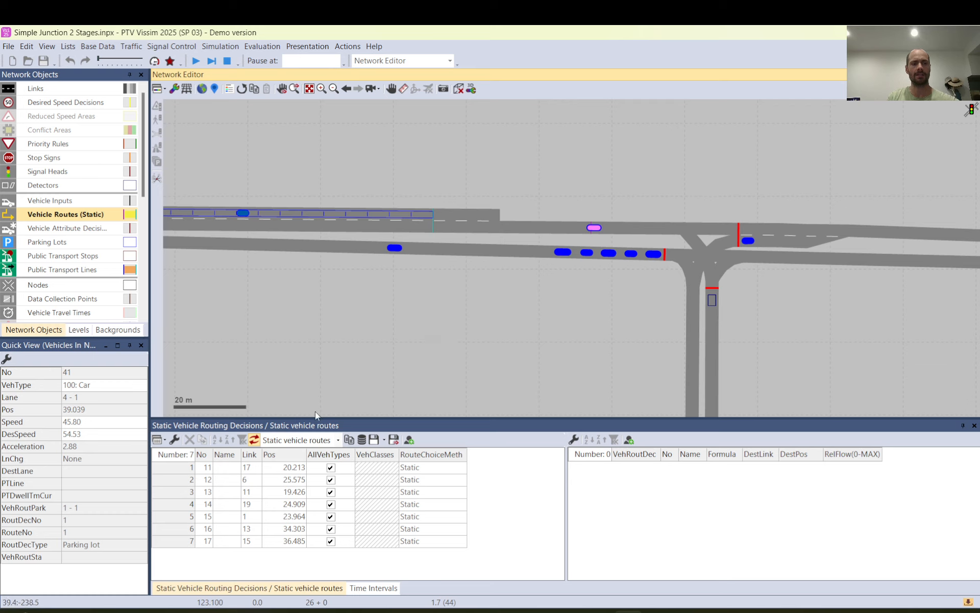
{"action": "scroll", "coordinate": [719, 279], "scroll_direction": "down", "scroll_amount": 2}
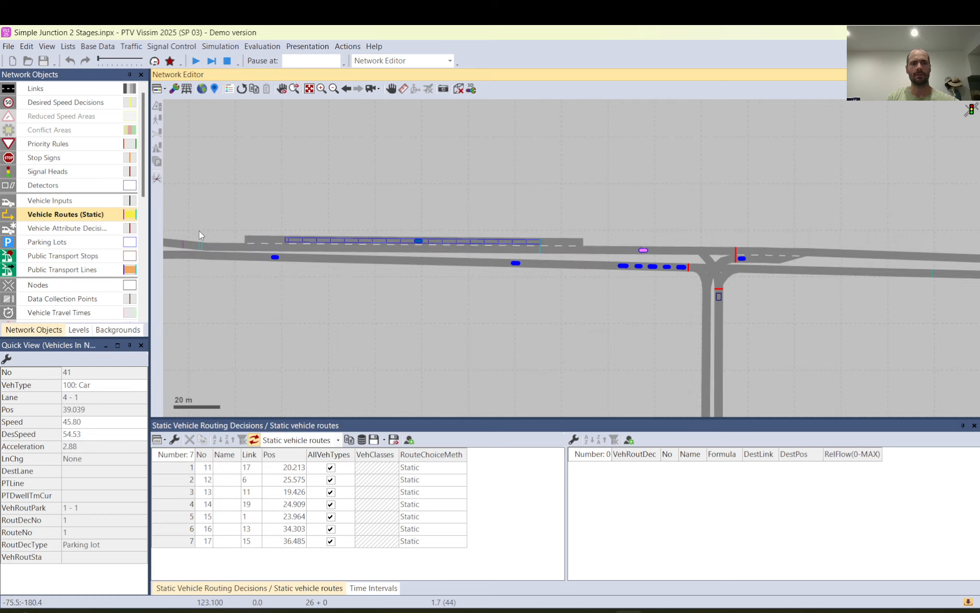
{"action": "scroll", "coordinate": [199, 231], "scroll_direction": "up", "scroll_amount": 2}
{"action": "scroll", "coordinate": [419, 224], "scroll_direction": "down", "scroll_amount": 1}
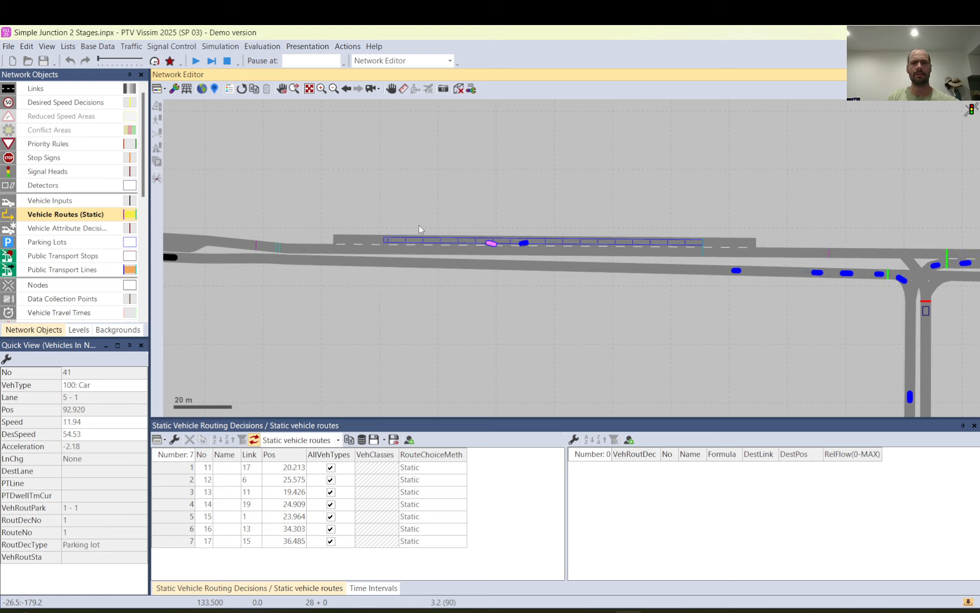
Step: Select the car leaving the parking lot and advance to 141 s, checking its routing attributes as it passes link 6's static decision
{"action": "left_click", "coordinate": [523, 243]}
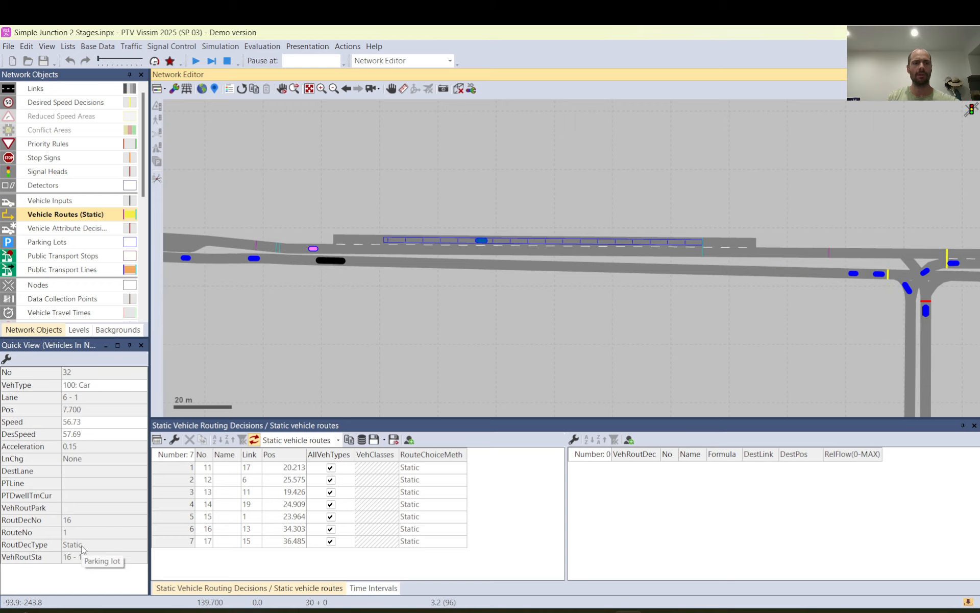
{"action": "scroll", "coordinate": [275, 239], "scroll_direction": "up", "scroll_amount": 2}
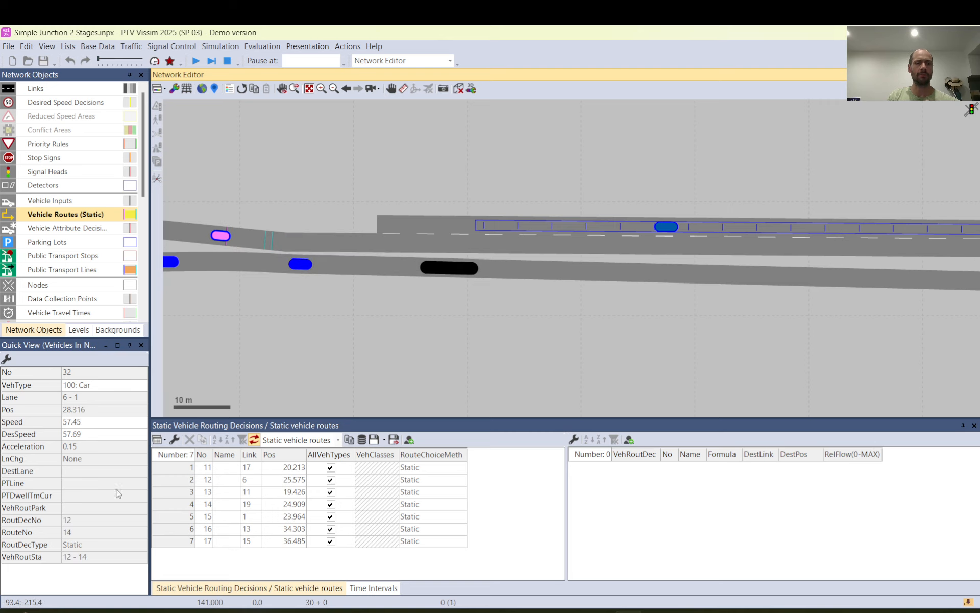
{"action": "scroll", "coordinate": [591, 295], "scroll_direction": "down", "scroll_amount": 4}
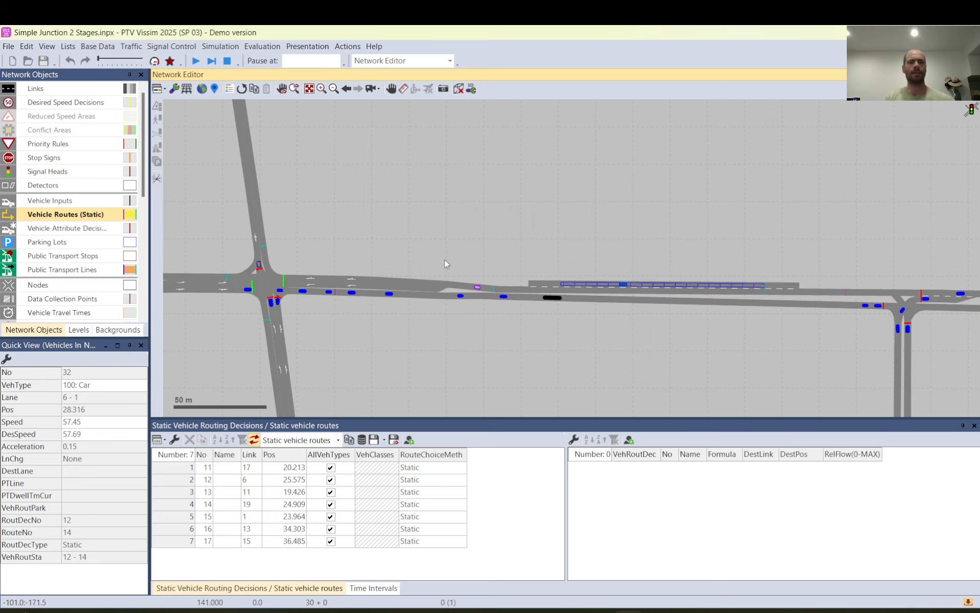
Step: Clear the vehicle selection and examine the location of static routing decision 12 between the parking lot and the four-arm junction
{"action": "left_click", "coordinate": [370, 192]}
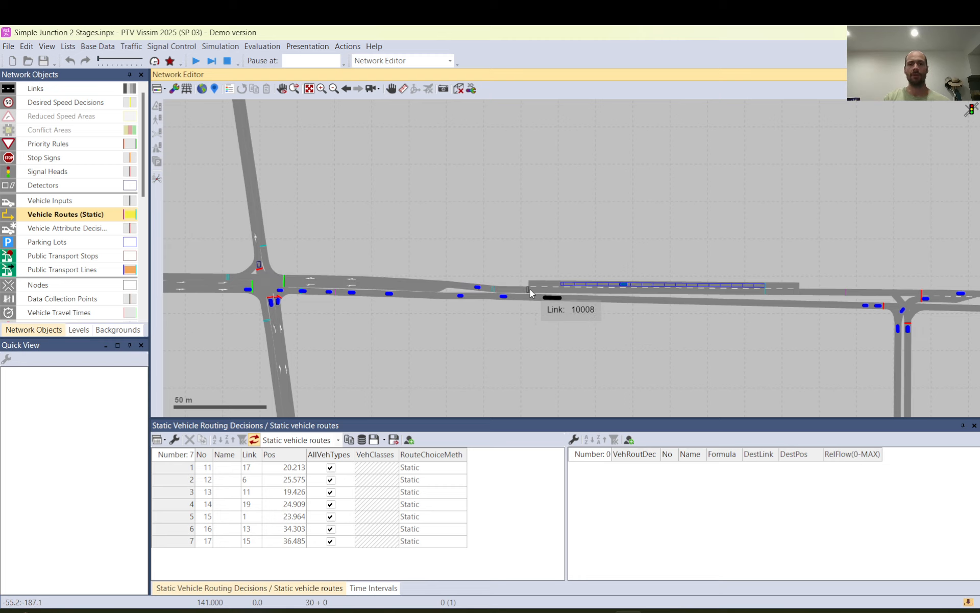
{"action": "scroll", "coordinate": [529, 289], "scroll_direction": "up", "scroll_amount": 3}
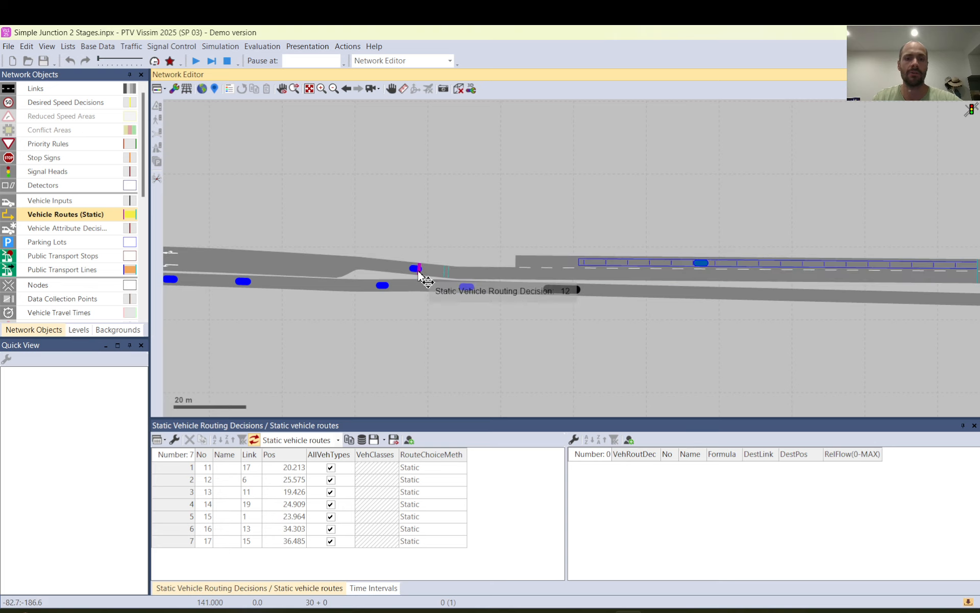
{"action": "scroll", "coordinate": [418, 271], "scroll_direction": "down", "scroll_amount": 4}
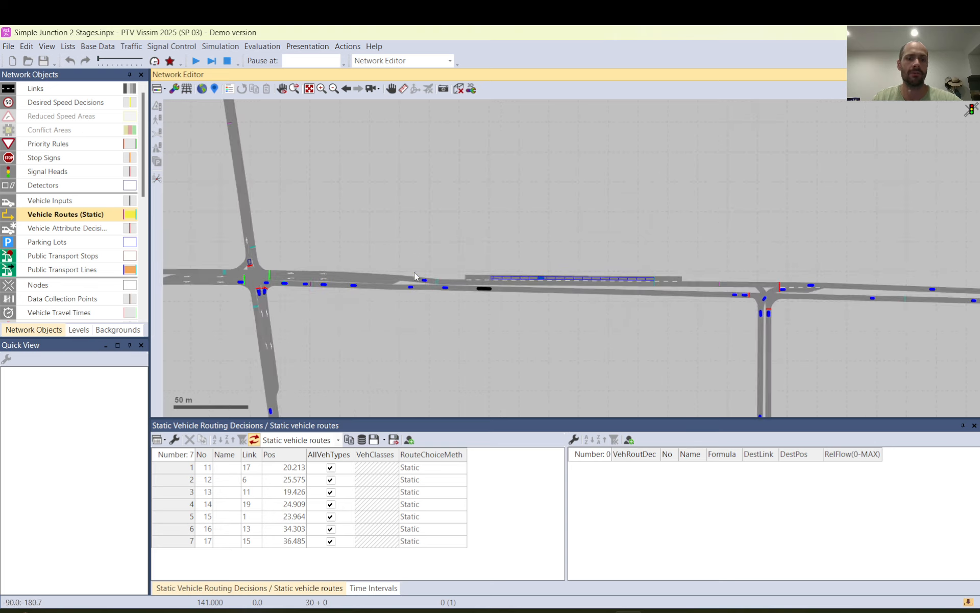